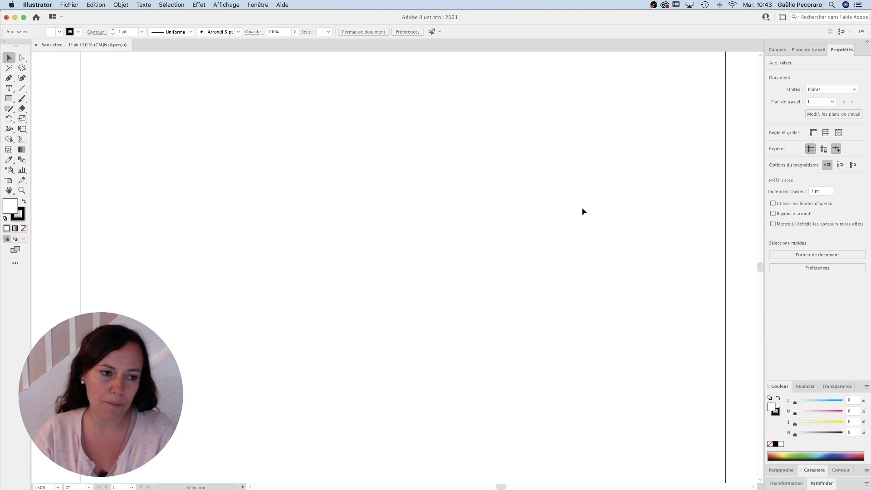
Step: Draw a square of about 163 pt on the artboard with no fill and a black 1 pt stroke
left_click(8, 98)
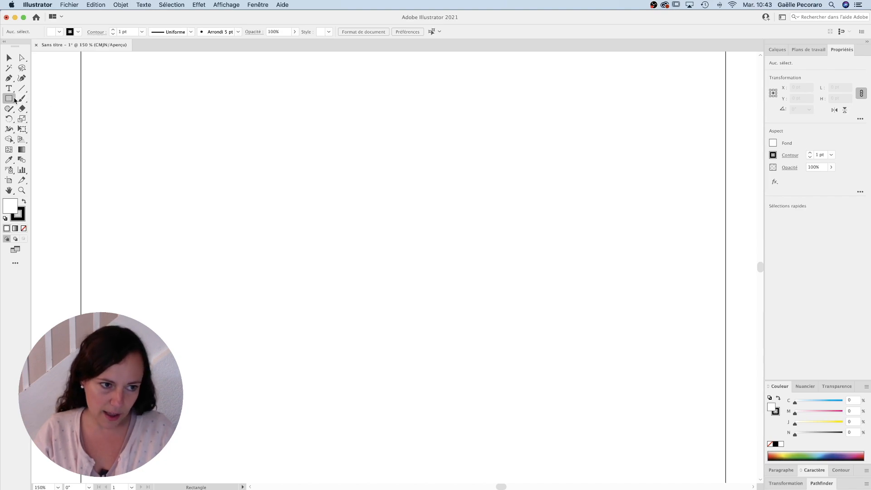
left_click(24, 229)
key("x")
left_click_drag(342, 152, 466, 271)
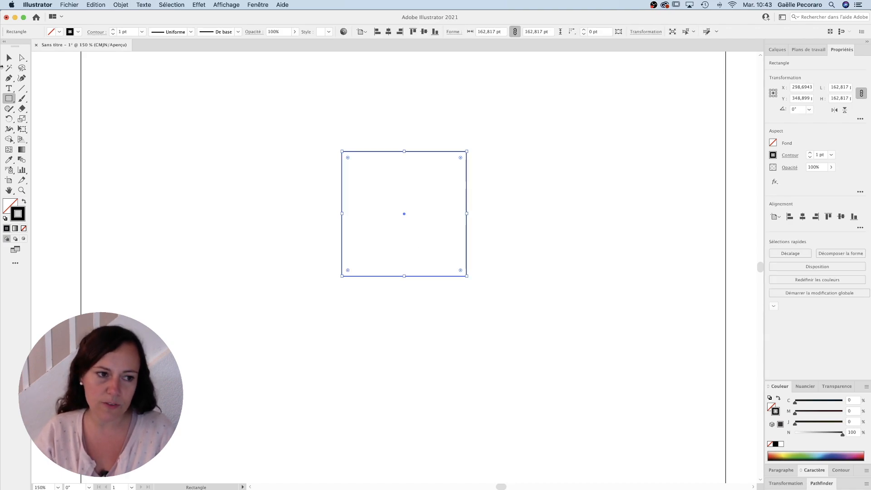
Step: Draw an unfilled circle about 162 pt wide from the square's centre so that it reaches the square's sides
left_click_drag(11, 100, 32, 119)
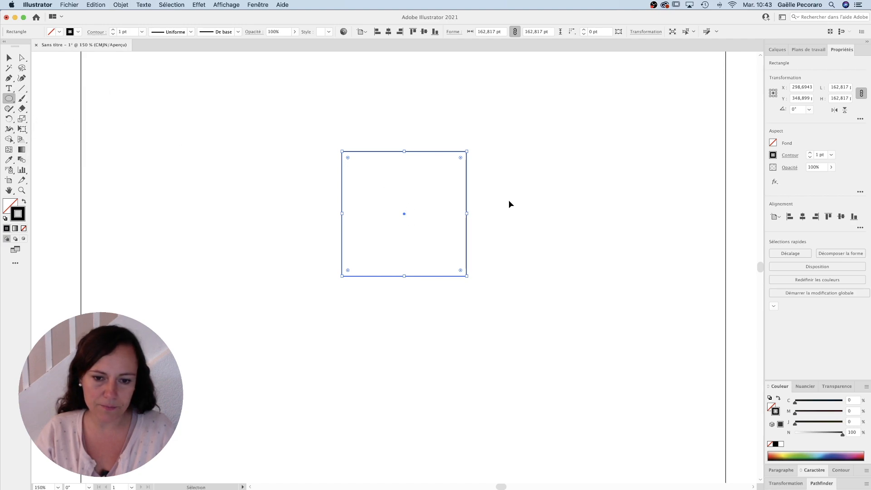
key("super+shift+a")
left_click_drag(404, 212, 449, 240)
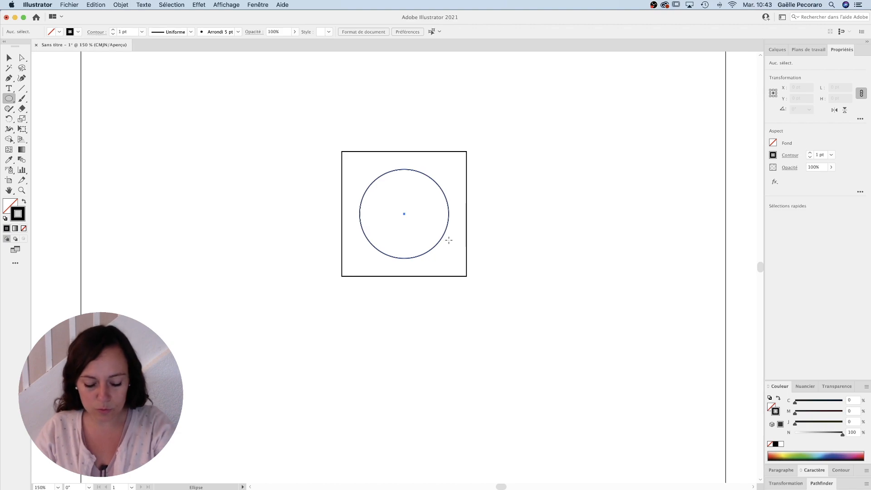
left_click_drag(448, 240, 458, 248)
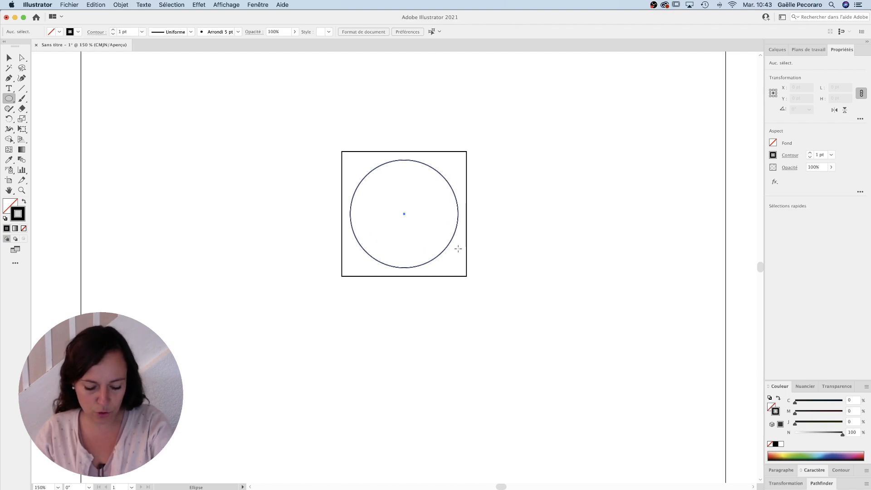
left_click_drag(458, 248, 467, 256)
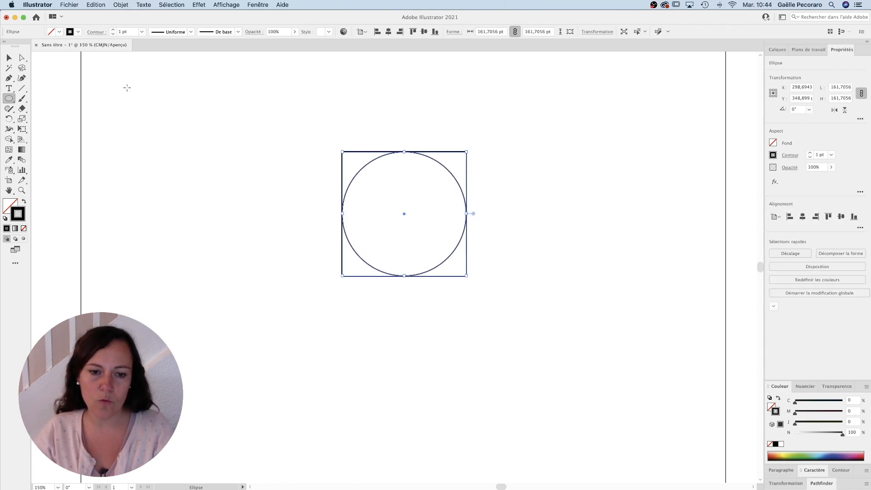
Step: Select the square and circle together and scale both proportionally down to about 117 pt
left_click(9, 58)
left_click_drag(389, 122, 478, 317)
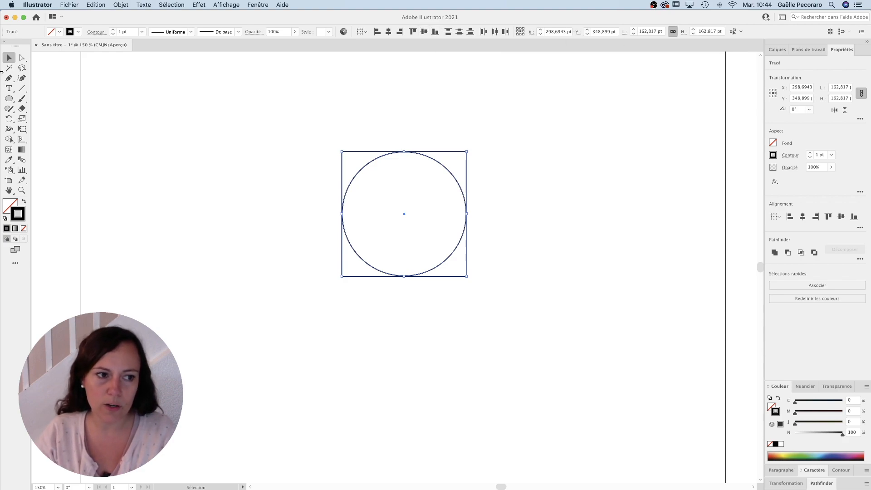
left_click(406, 125)
left_click(425, 155)
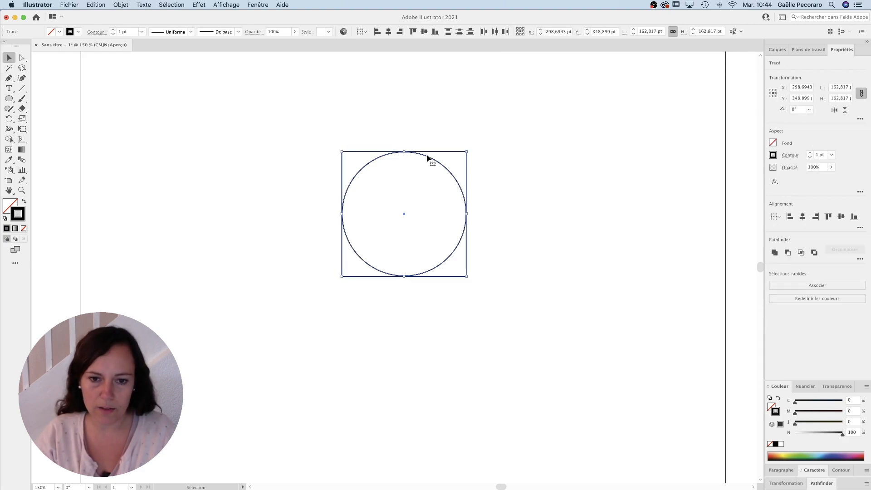
left_click_drag(425, 154, 443, 149)
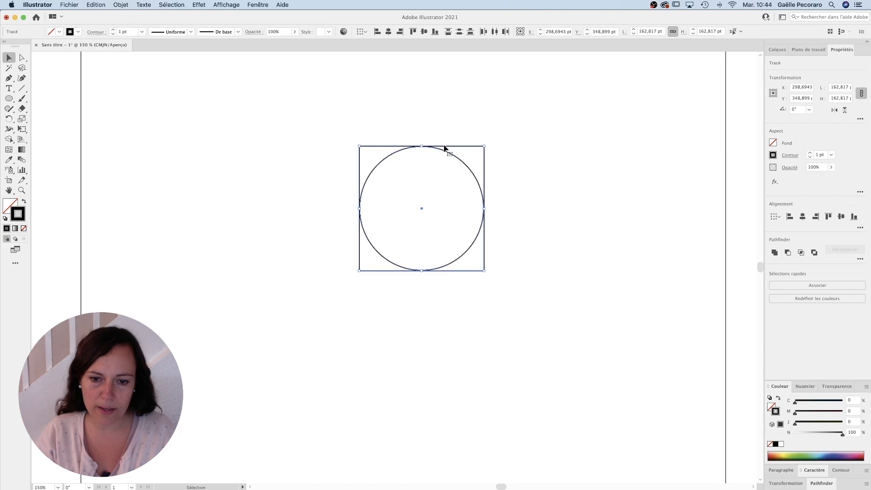
left_click_drag(358, 272, 393, 236)
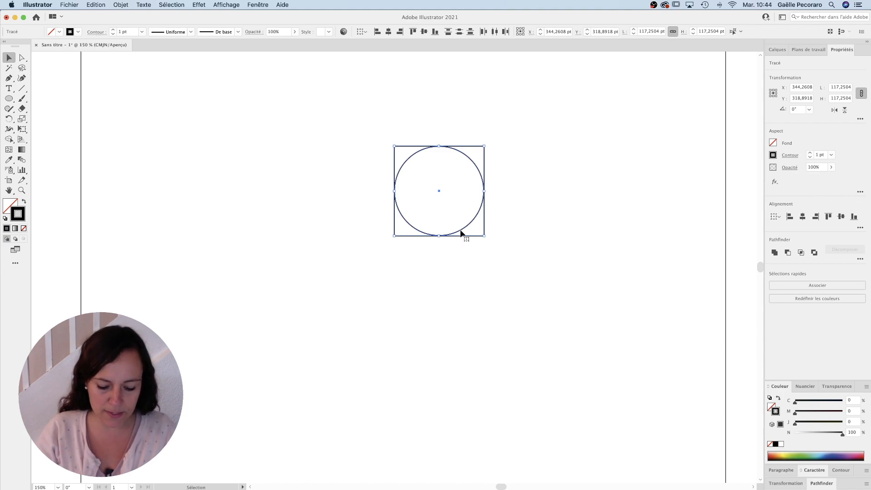
Step: Duplicate the square-and-circle pair directly below, and add another copy beside them enlarged to about 234 pt to span both small squares
left_click_drag(461, 233, 463, 323)
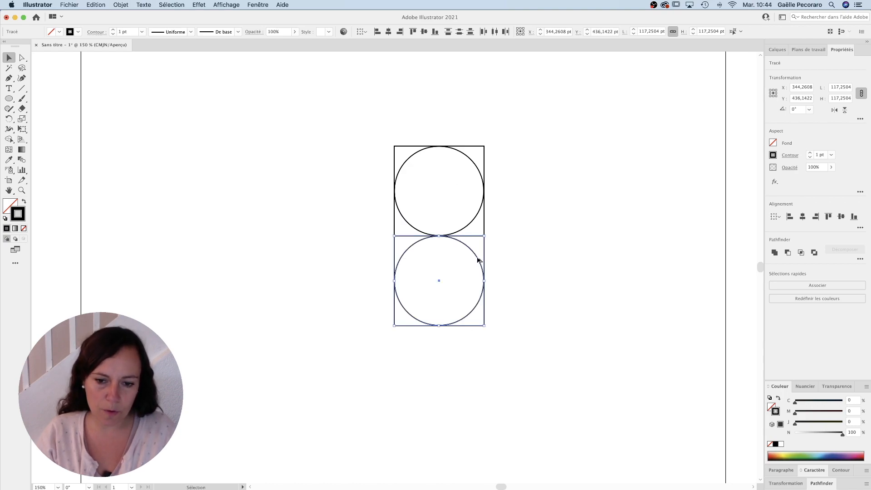
left_click_drag(477, 261, 389, 267)
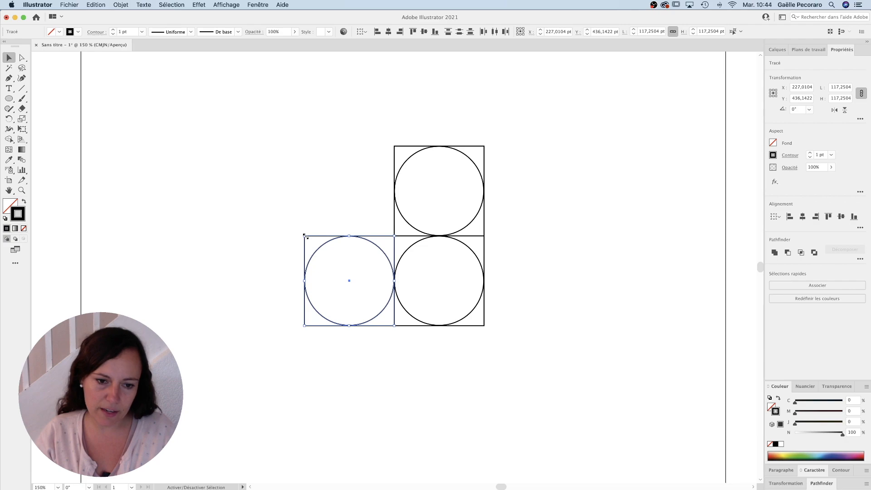
left_click_drag(305, 236, 524, 370)
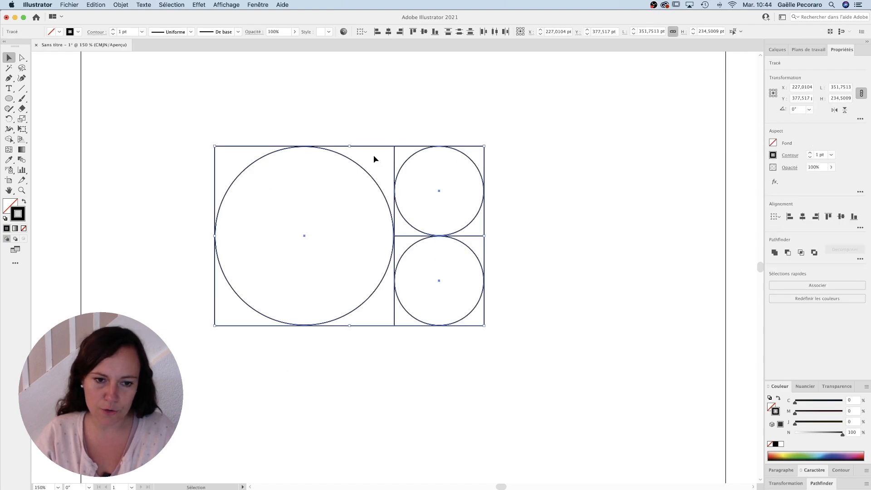
Step: Shrink the whole arrangement until its largest square is about 133 pt wide, and rotate it 90° clockwise
left_click_drag(217, 147, 332, 210)
left_click_drag(489, 221, 459, 332)
left_click_drag(435, 305, 534, 234)
left_click(614, 189)
Step: Duplicate the largest square and circle to their left and enlarge the copy to about 199 pt, matching the arrangement's full height
left_click(546, 148)
left_click_drag(546, 147, 445, 166)
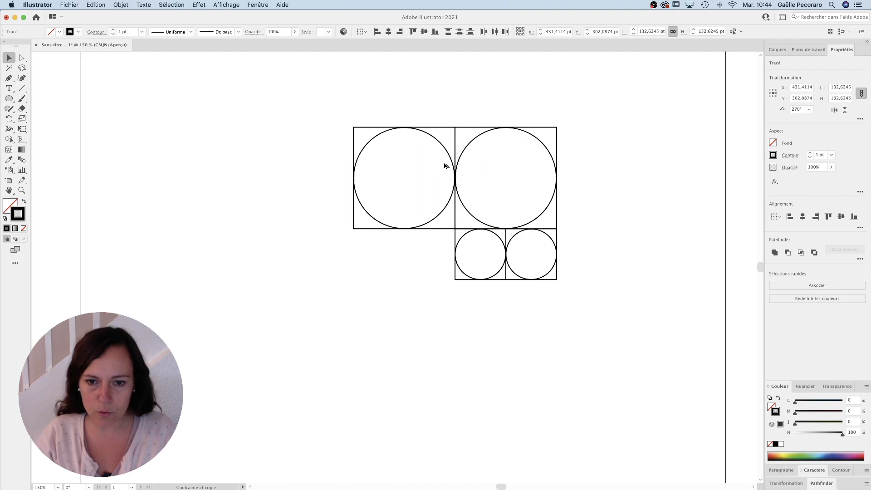
left_click_drag(353, 230, 302, 289)
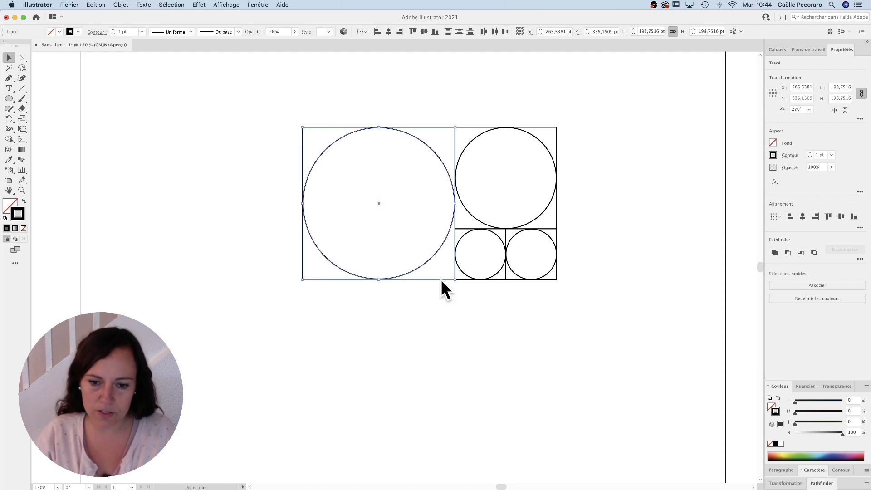
Step: Rotate the whole arrangement of four squares and circles 90° clockwise and move it towards the artboard's right side
left_click(599, 137)
key("super+a")
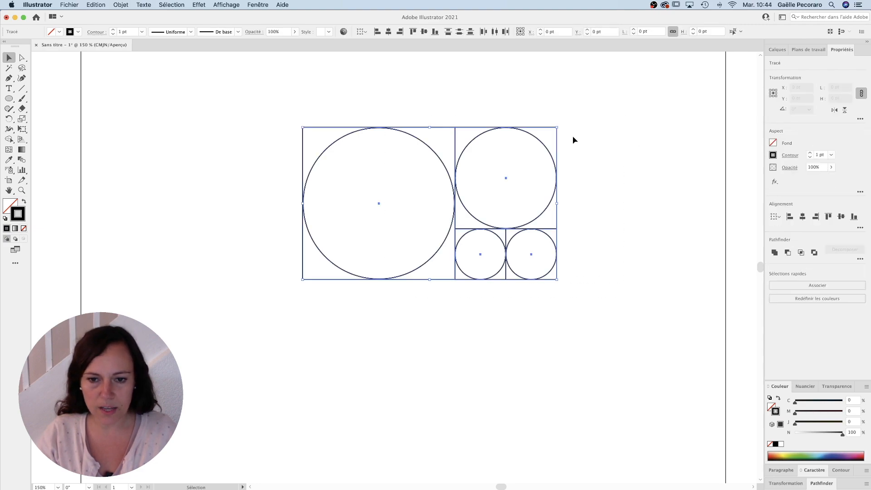
left_click_drag(560, 124, 491, 253)
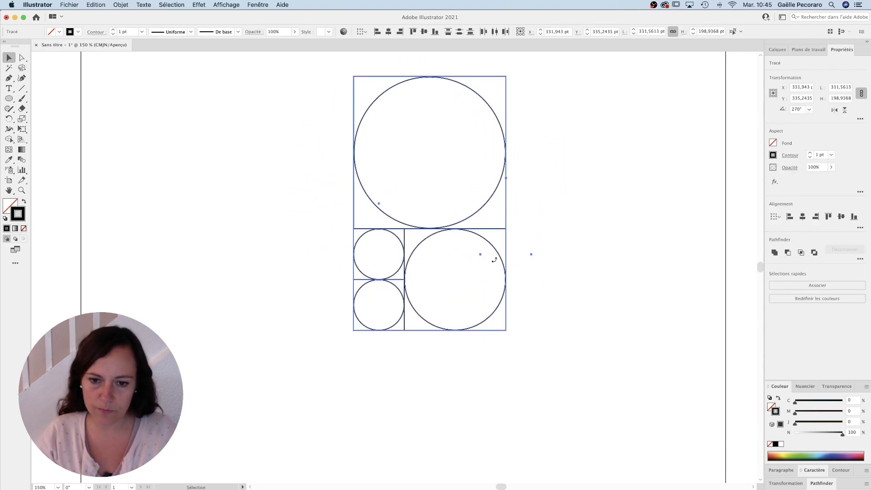
left_click_drag(453, 231, 523, 262)
Step: Copy the 199 pt square and circle to their left and enlarge the copy to about 331 pt to span the full height
left_click(505, 174)
left_click(563, 149)
left_click_drag(563, 150, 413, 162)
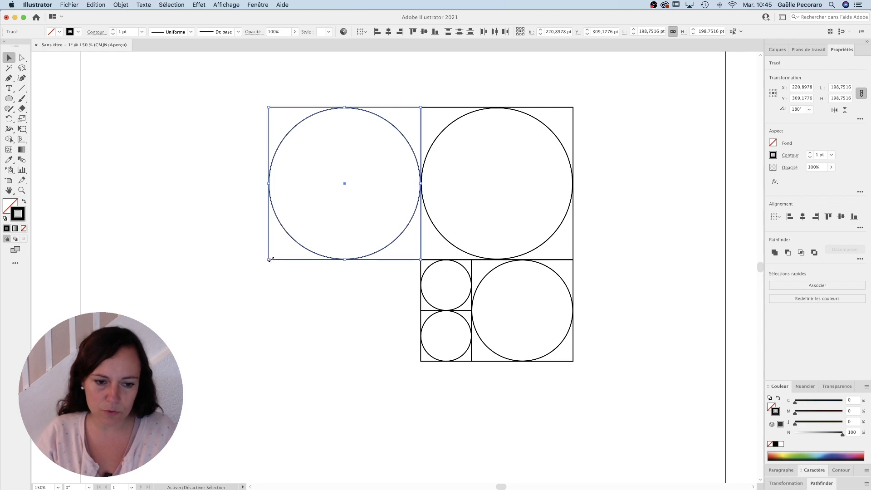
left_click_drag(270, 259, 167, 361)
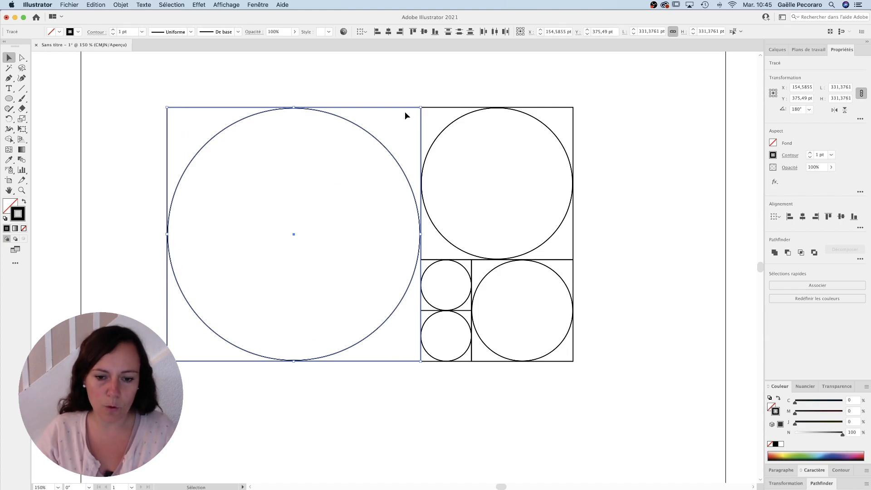
Step: Shrink all five squares and circles until the largest square is about 250 pt wide, and rotate the arrangement 90° clockwise
left_click(371, 80)
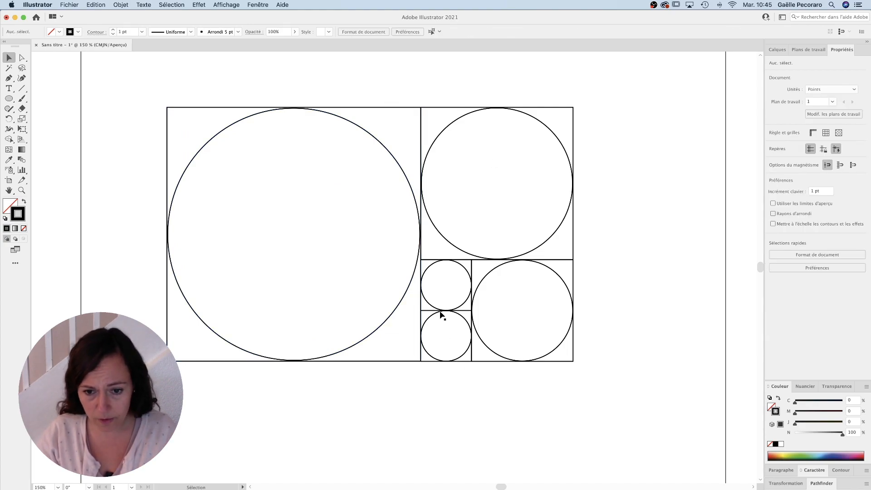
left_click_drag(319, 78, 507, 358)
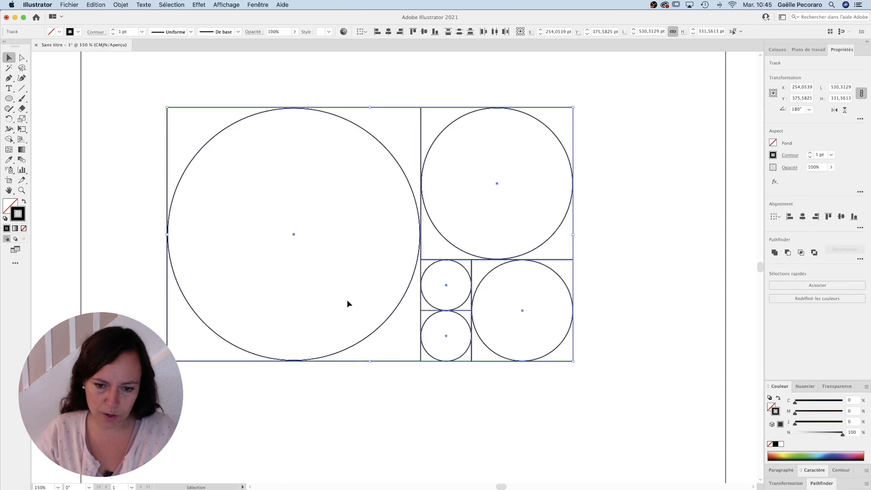
left_click_drag(167, 362, 266, 298)
left_click_drag(585, 126, 521, 320)
left_click_drag(505, 188, 584, 224)
left_click(612, 167)
Step: Copy the 250 pt square and circle to their left and enlarge the copy to about 400 pt to span the full height
left_click(587, 168)
left_click_drag(586, 159, 396, 191)
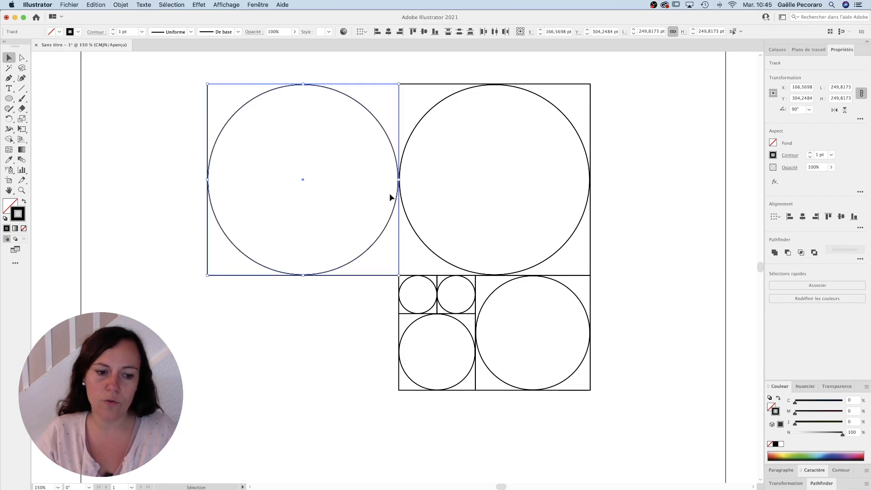
left_click_drag(204, 276, 93, 389)
Step: Move the complete arrangement of squares and circles further inside the artboard and deselect it
left_click_drag(643, 107, 470, 320)
left_click(438, 327, "alt")
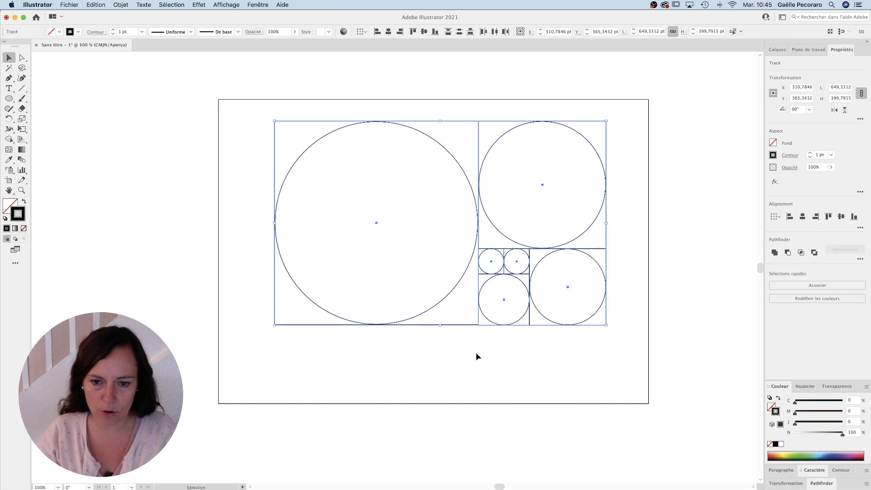
left_click(484, 135)
left_click_drag(241, 103, 625, 322)
left_click(474, 89)
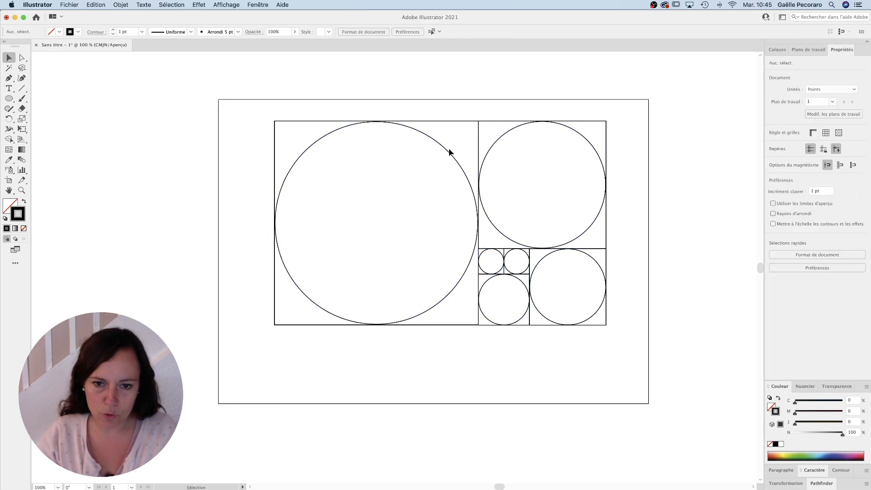
Step: Move one circle of each size out beside the artboard as roughly concentric rings, and delete the remaining squares and leftover small circle
left_click_drag(448, 154, 222, 148)
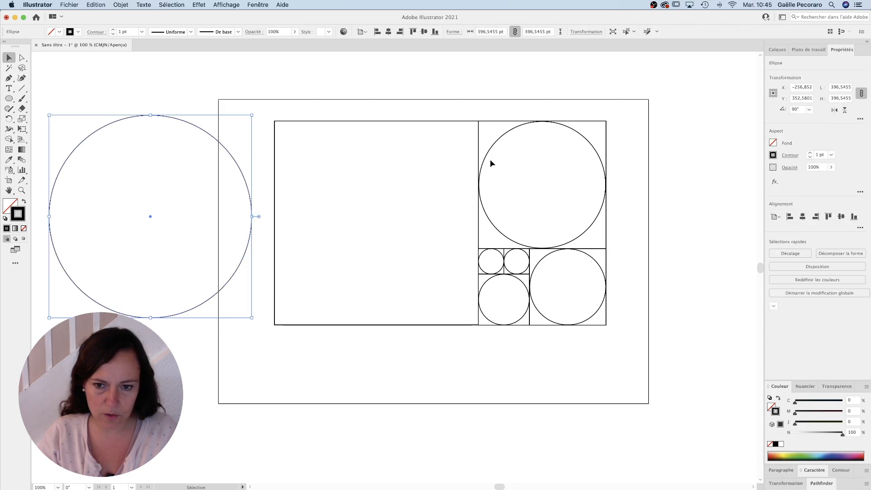
left_click_drag(490, 157, 101, 188)
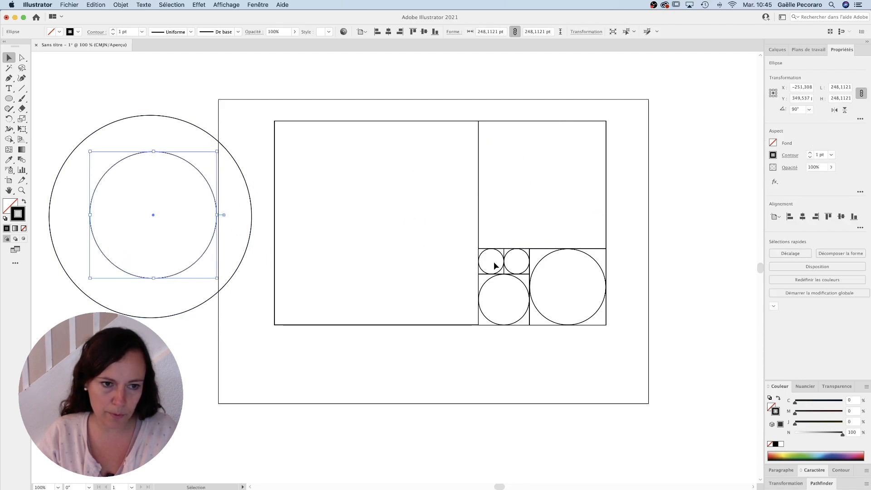
left_click_drag(548, 259, 135, 186)
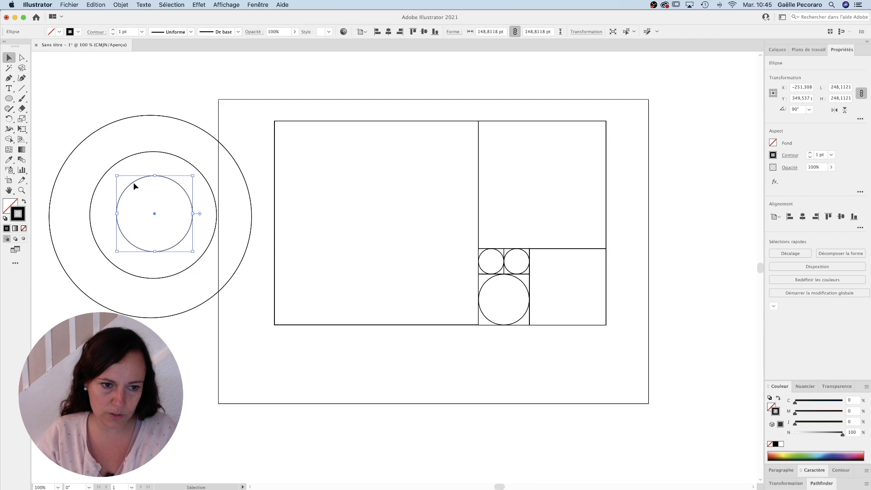
left_click_drag(523, 286, 174, 201)
left_click_drag(511, 256, 151, 210)
left_click_drag(321, 97, 658, 385)
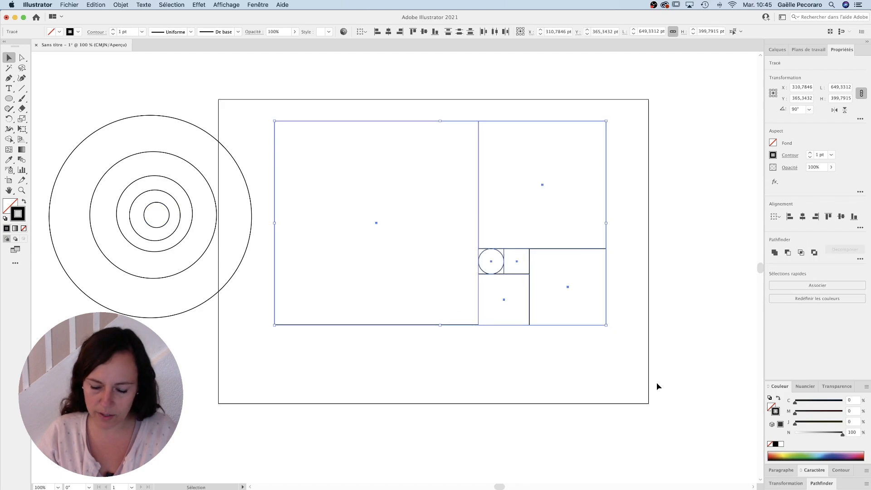
key("Delete")
Step: Move the five rings onto the artboard and align their centres horizontally and vertically
left_click_drag(283, 120, 148, 247)
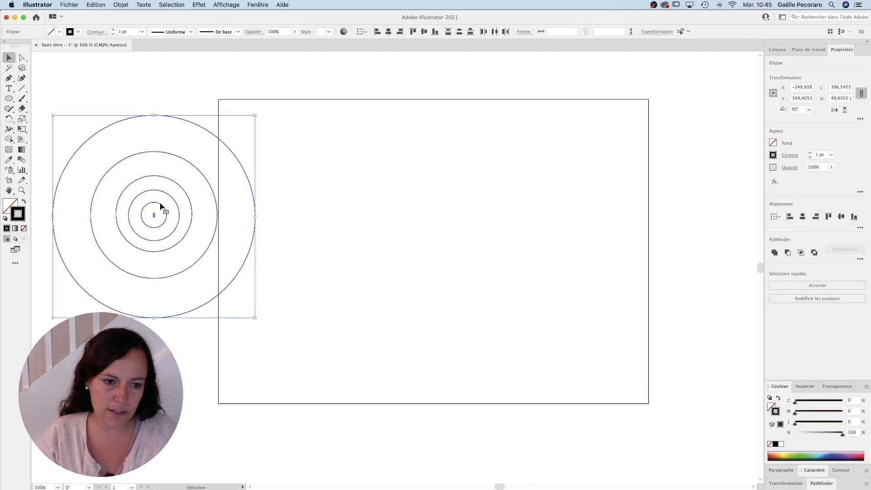
left_click_drag(161, 209, 368, 232)
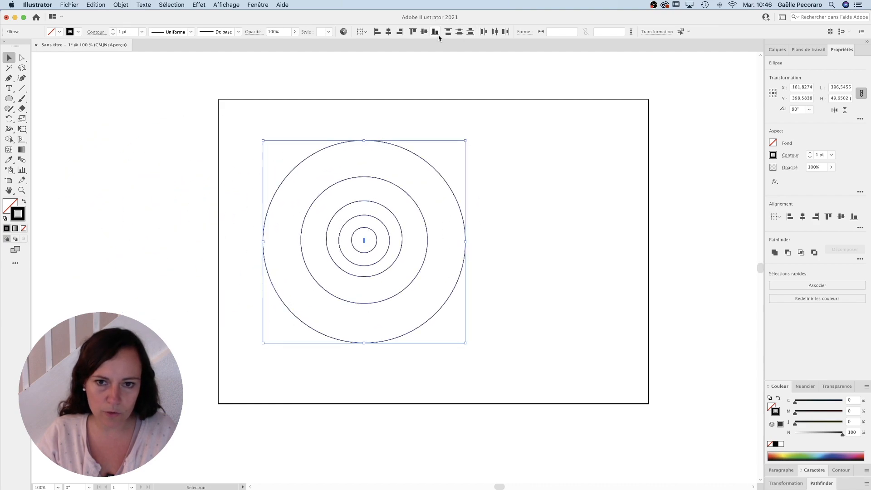
left_click(424, 33)
Step: Shift the five concentric circles slightly further to the artboard's left side and deselect them
left_click(553, 195)
left_click_drag(412, 251, 475, 250)
left_click(431, 254, "super")
left_click_drag(499, 223, 408, 213)
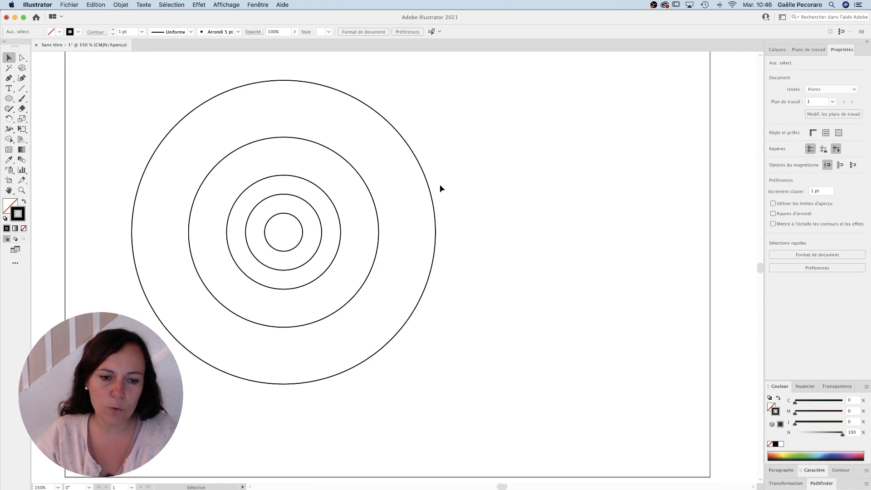
left_click_drag(475, 95, 279, 226)
left_click(456, 209)
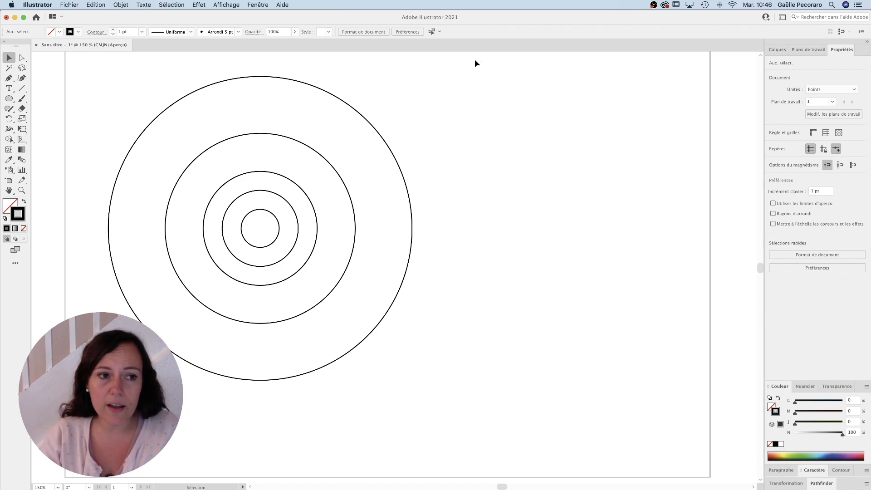
Step: Import IMG_3380.JPG, place the fox sketch beside the concentric circles and rotate it 90° so the fox sits upright
left_click(69, 5)
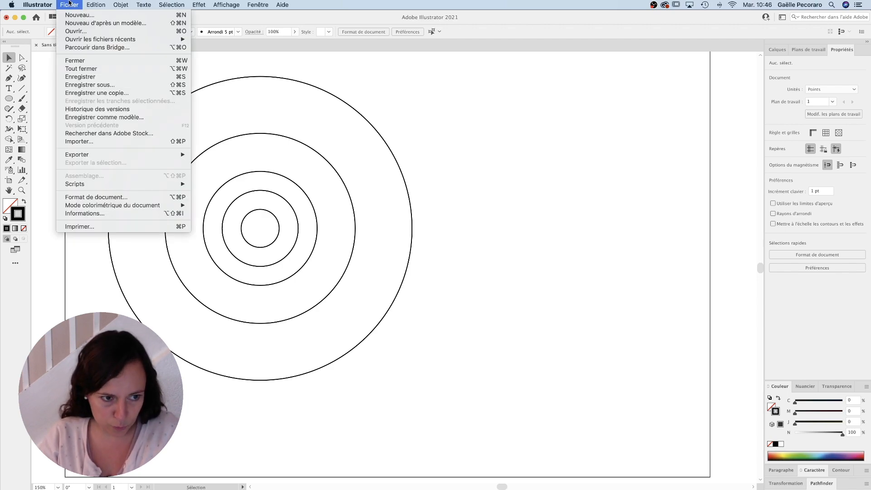
left_click(77, 142)
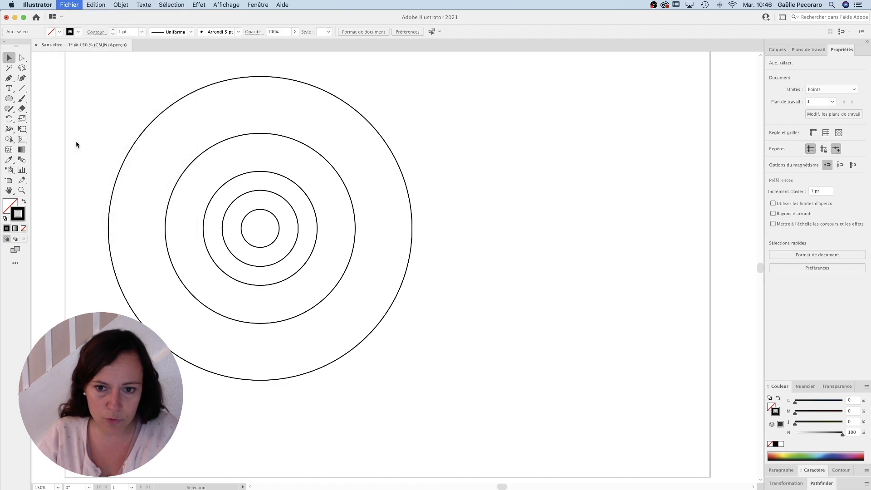
scroll(324, 203, "down", 10)
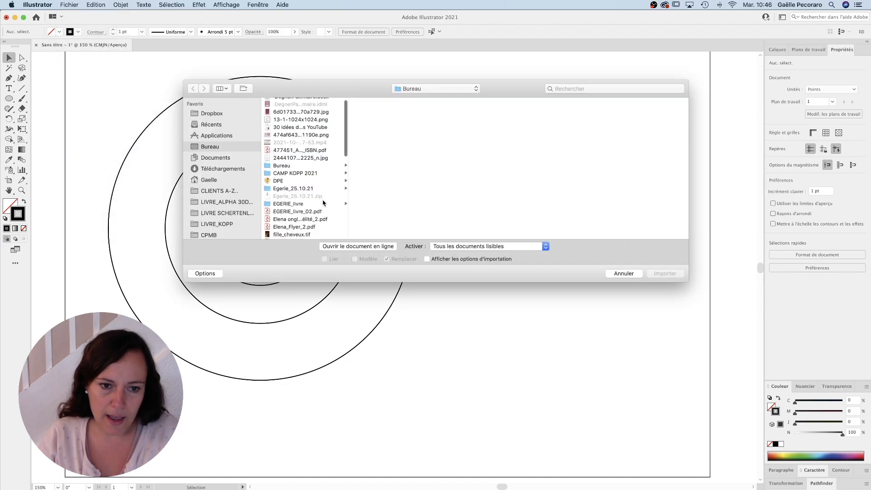
left_click(286, 168)
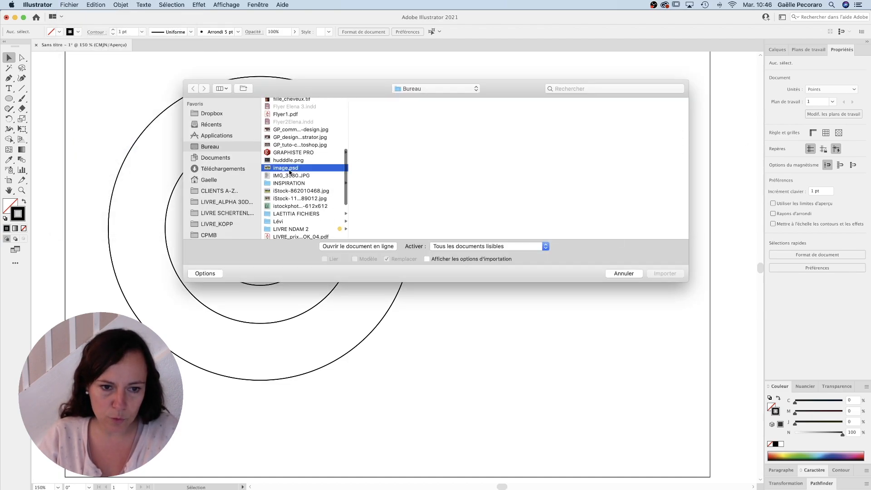
key("Return")
left_click_drag(626, 383, 627, 385)
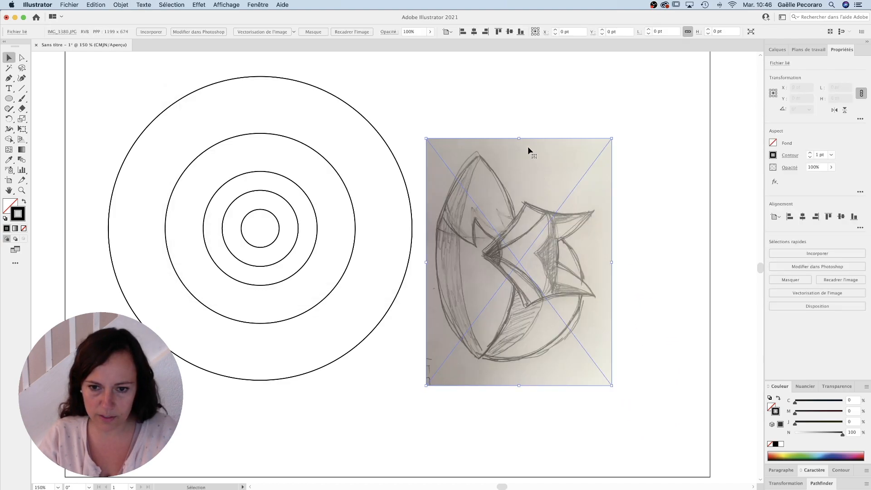
mouse_move(616, 136)
left_mouse_down()
mouse_move(484, 111)
mouse_move(400, 172)
mouse_move(438, 168)
left_mouse_up()
Step: Reduce the fox sketch's opacity to 52%, lock it in place and deselect it
left_click(414, 32)
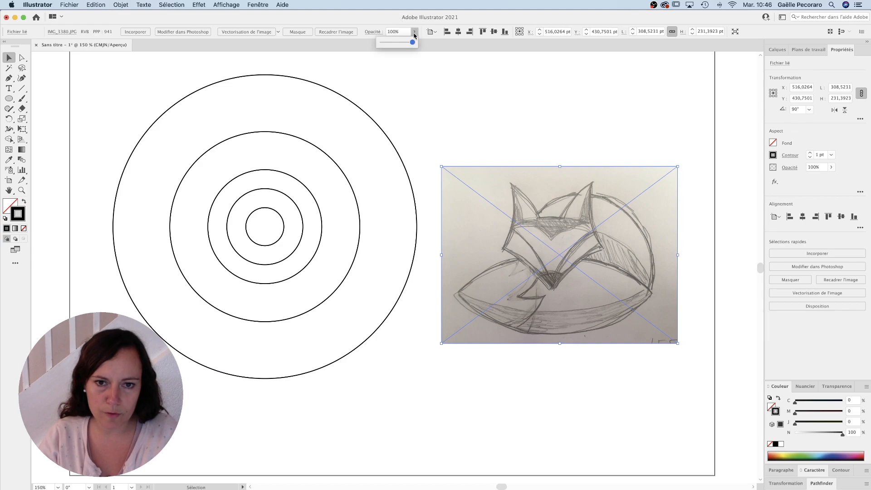
left_click(396, 42)
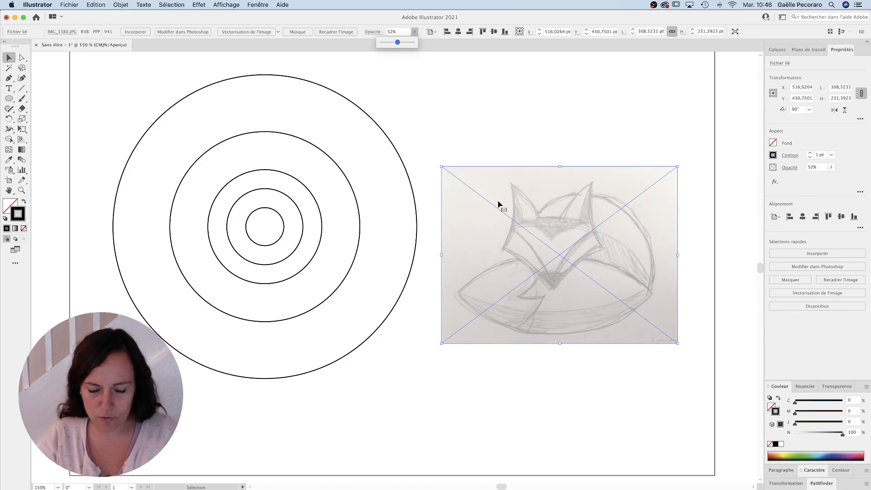
left_click(507, 154)
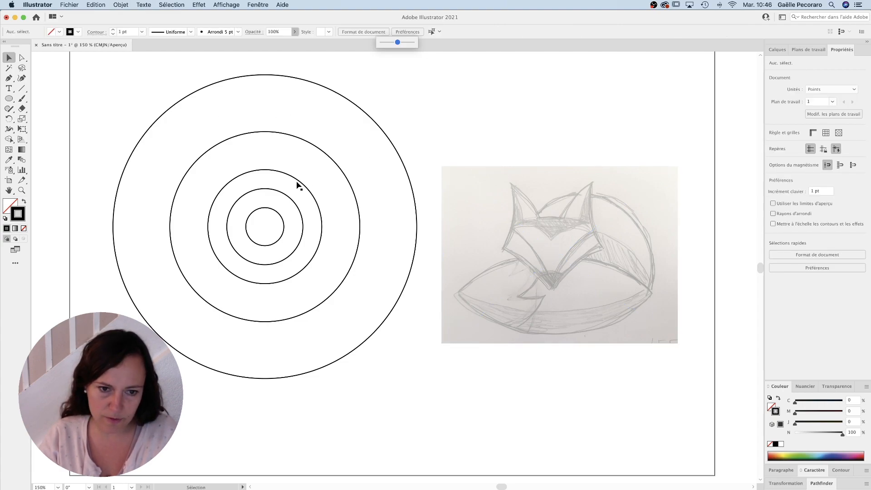
Step: Copy the 148.81 pt ring onto the lower left of the fox sketch and bring the copy to the front
mouse_move(298, 181)
left_mouse_down()
mouse_move(398, 179)
mouse_move(535, 274)
mouse_move(529, 259)
mouse_move(518, 262)
left_mouse_up()
right_click(501, 257)
mouse_move(552, 422)
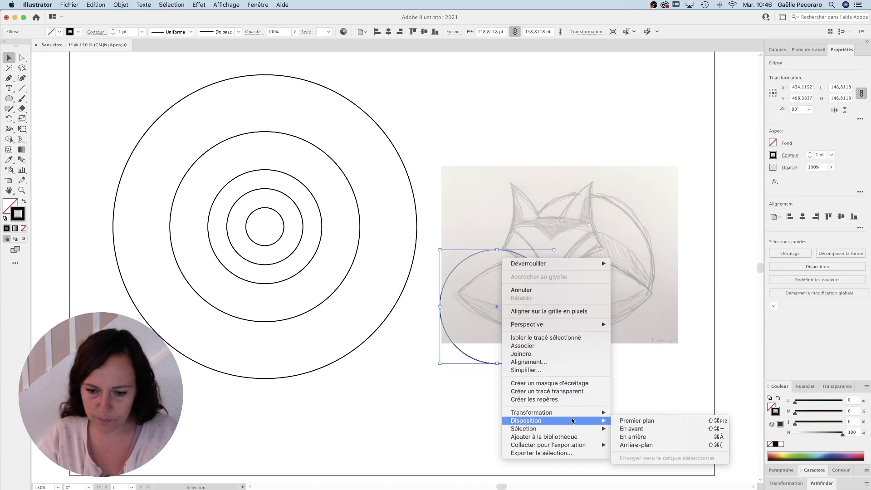
left_click(642, 421)
left_click(482, 131)
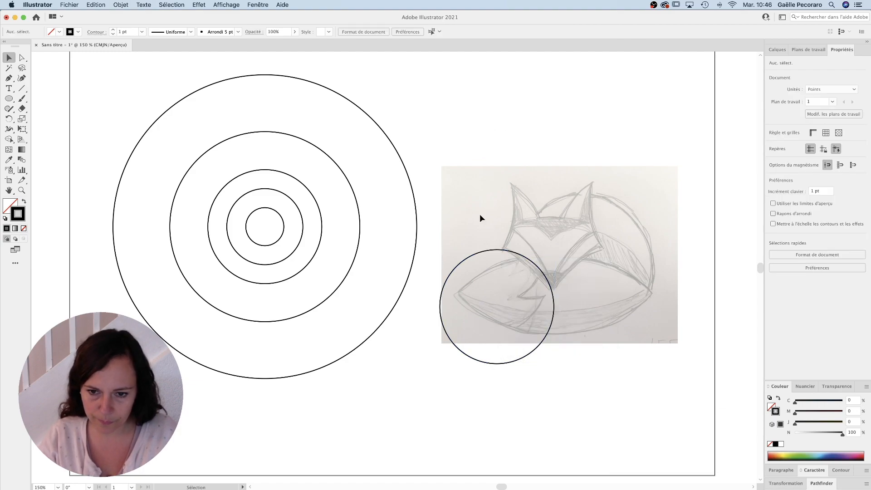
Step: Bring all five concentric circles to the front and deselect them
left_click_drag(159, 59, 272, 218)
right_click(271, 213)
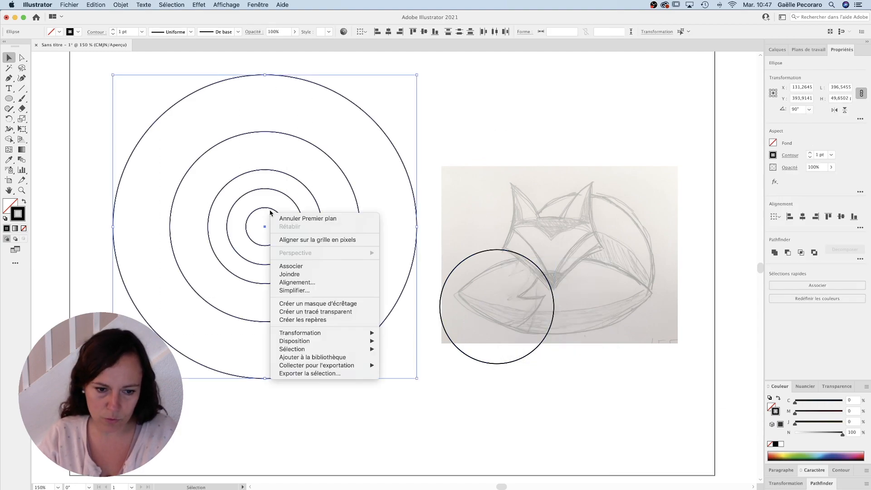
mouse_move(305, 346)
left_click(411, 343)
left_click(498, 134)
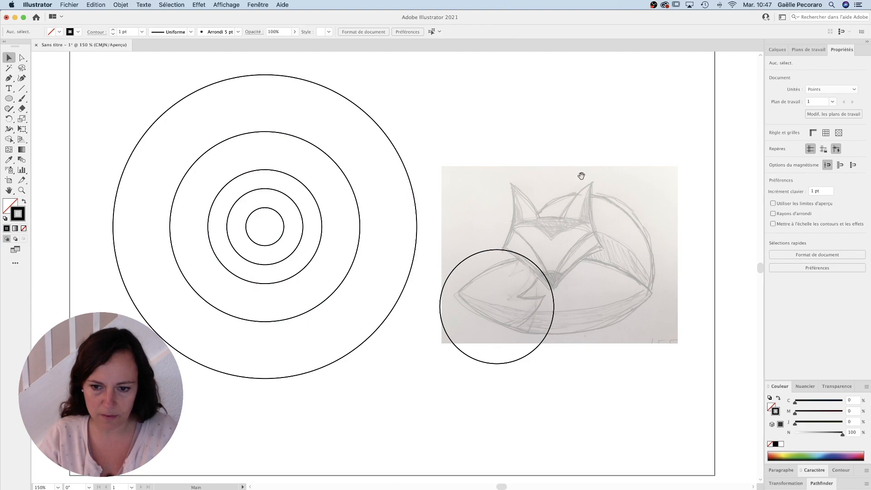
Step: Try a second 148.81 pt circle beside the first one over the fox's body, and check the pair against the sketch
scroll(581, 175, "right", 4)
left_click_drag(454, 261, 559, 269)
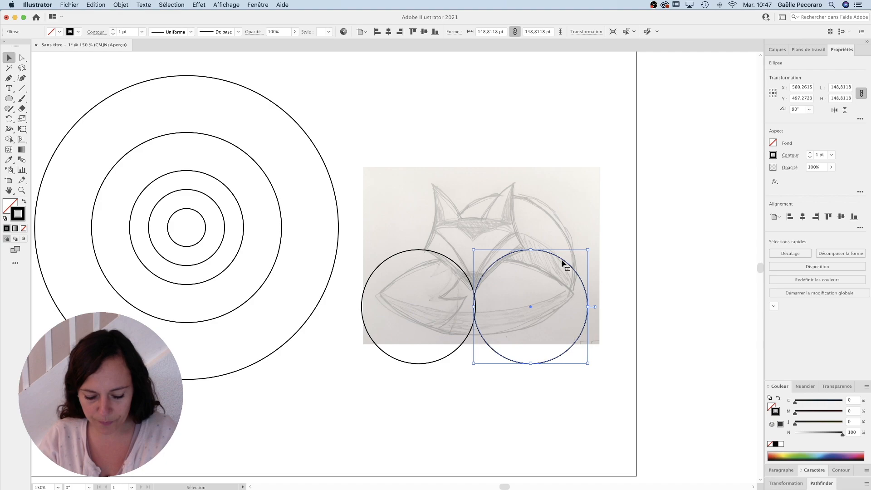
left_click(350, 245)
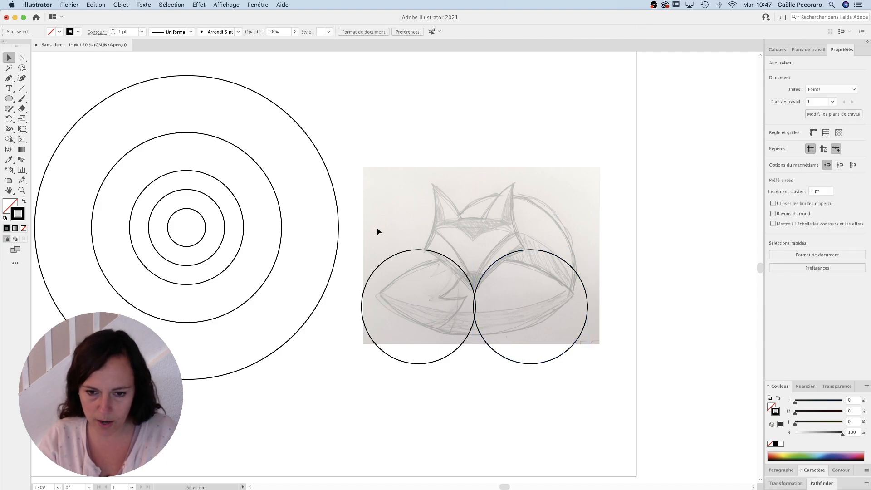
left_click_drag(666, 187, 445, 327)
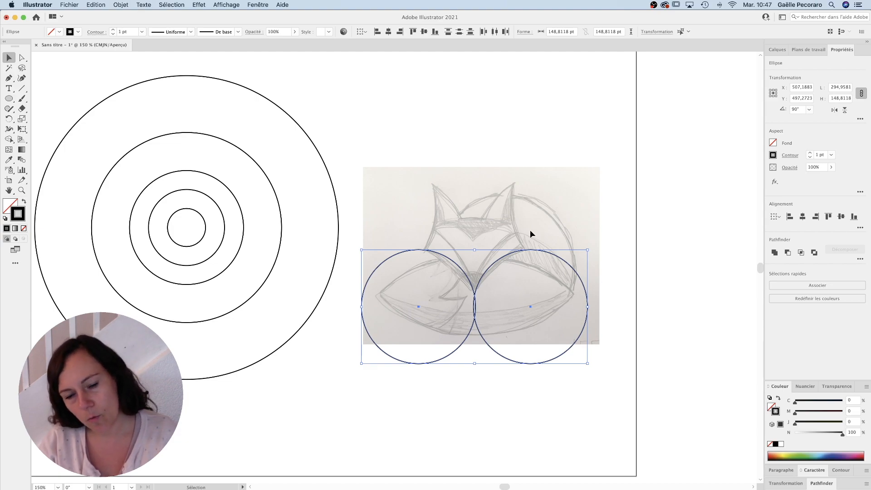
left_click(621, 158)
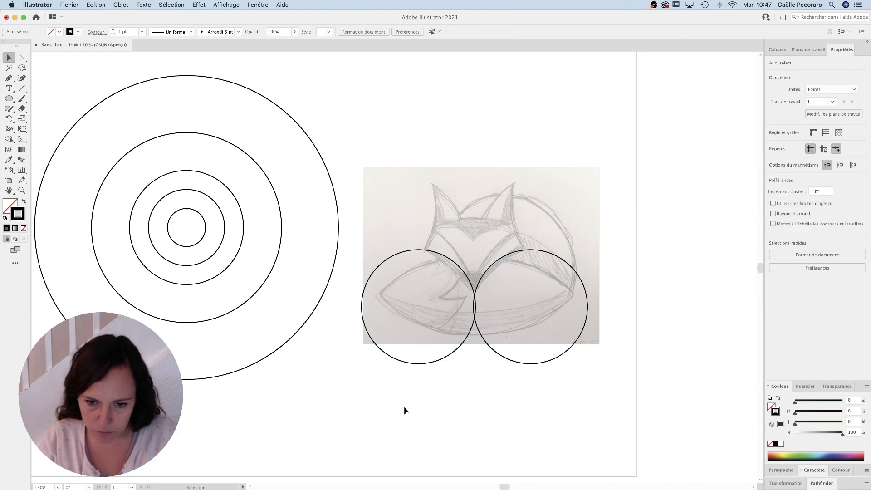
Step: Replace the two circles on the sketch with a level pair of 248.11 pt ring copies following the lower edges of the cheeks
left_click_drag(403, 411, 514, 330)
key("BackSpace")
mouse_move(254, 162)
left_mouse_down()
mouse_move(476, 294)
mouse_move(460, 275)
left_mouse_up()
mouse_move(426, 251)
left_mouse_down()
mouse_move(589, 261)
mouse_move(584, 268)
left_mouse_up()
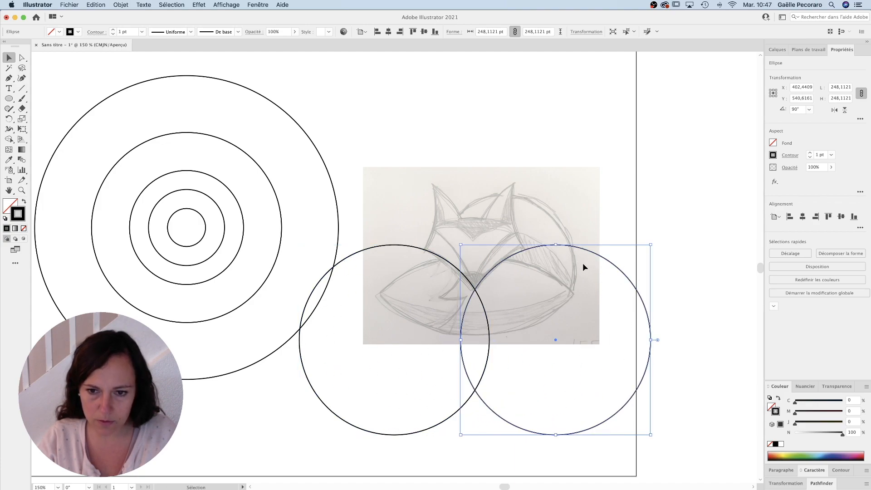
Step: Place two copies of the 148.81 pt ring level with each other along the outer edges of the fox's ears
mouse_move(221, 183)
left_mouse_down()
mouse_move(605, 176)
mouse_move(605, 165)
mouse_move(605, 158)
mouse_move(419, 171)
left_mouse_up()
left_click(615, 207)
left_click(511, 268, "super")
left_click_drag(294, 228, 497, 292)
left_click(497, 292, "alt+super")
left_click_drag(434, 304, 449, 298)
Step: Place two copies of the 99.3 pt ring level with each other along the inner edges of the fox's ears
left_click_drag(188, 222, 421, 213)
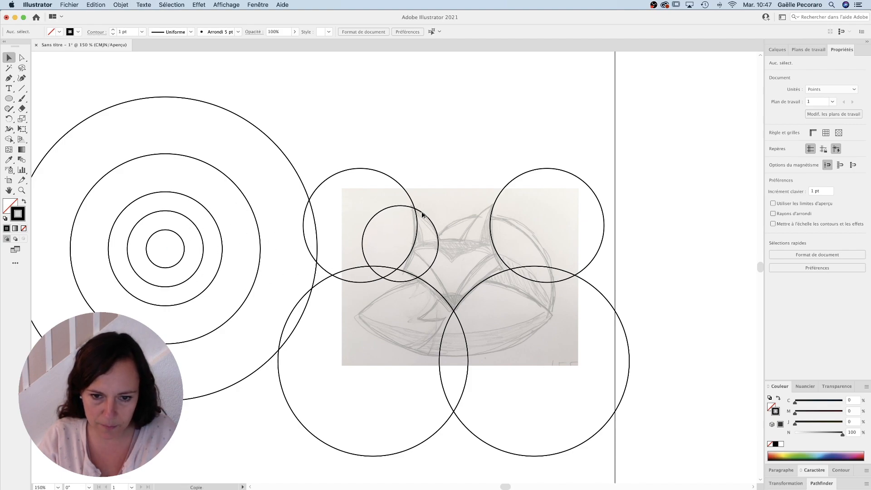
left_click(386, 211)
left_click_drag(395, 209, 495, 216)
Step: Add a second, higher pair of 248.11 pt circles for the inner cheek lines, and centre an inner-ear circle copy over the forehead
left_click(458, 247)
left_click_drag(435, 293, 608, 272)
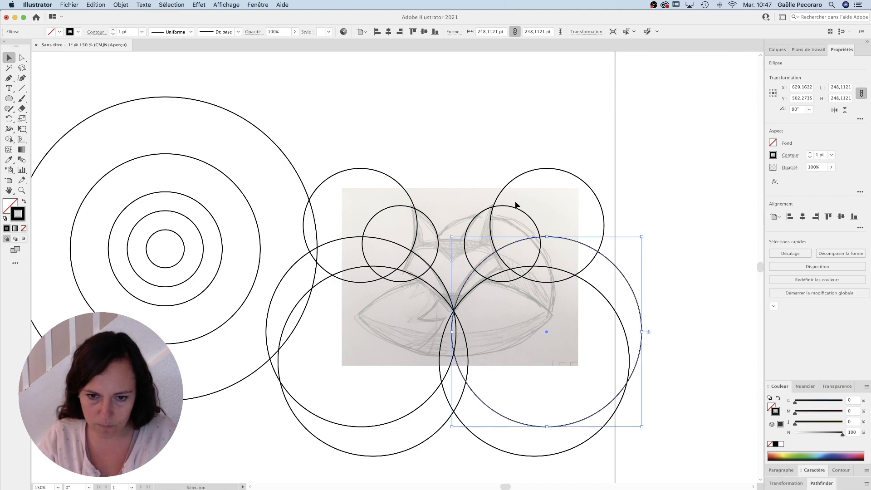
left_click(492, 177)
left_click_drag(470, 231, 420, 262)
left_click(484, 98)
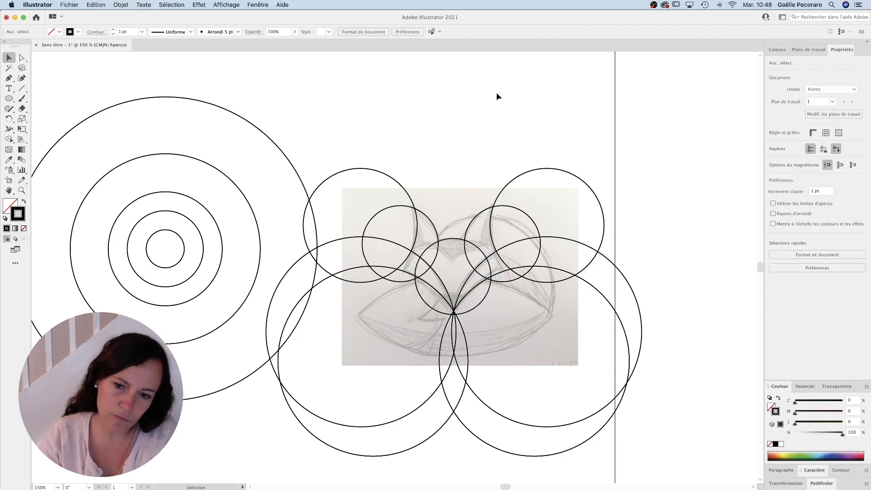
Step: Select all circles over the sketch and merge the regions forming the fox's head and both cheeks with the Shape Builder tool
left_click_drag(376, 127, 550, 350)
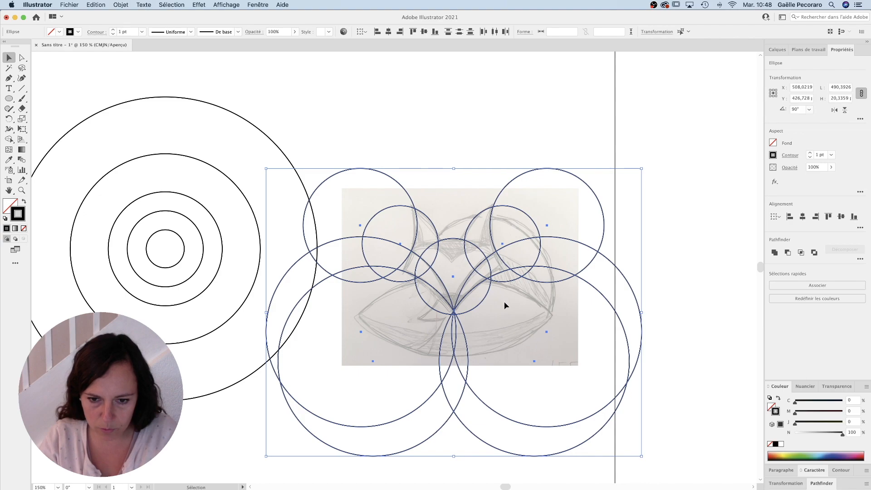
left_click(498, 294, "super")
left_click_drag(399, 291, 512, 288)
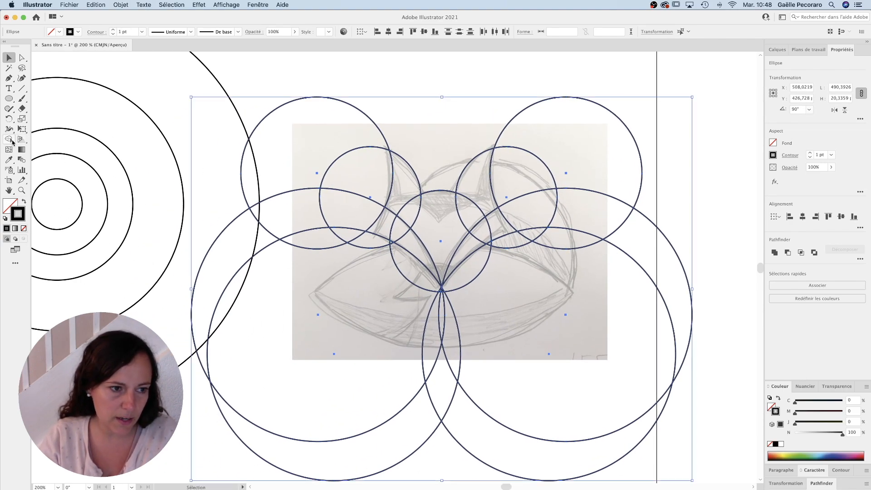
left_click(12, 141)
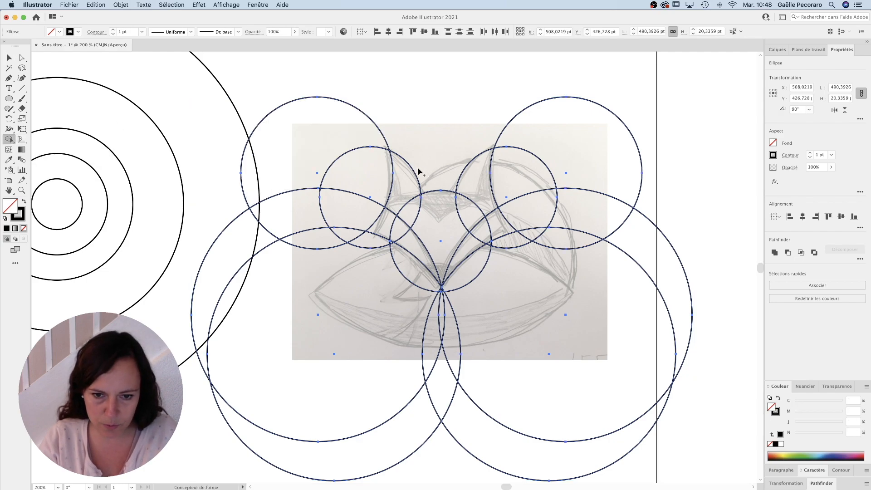
mouse_move(403, 184)
left_mouse_down()
mouse_move(414, 202)
mouse_move(445, 218)
mouse_move(467, 212)
left_mouse_up()
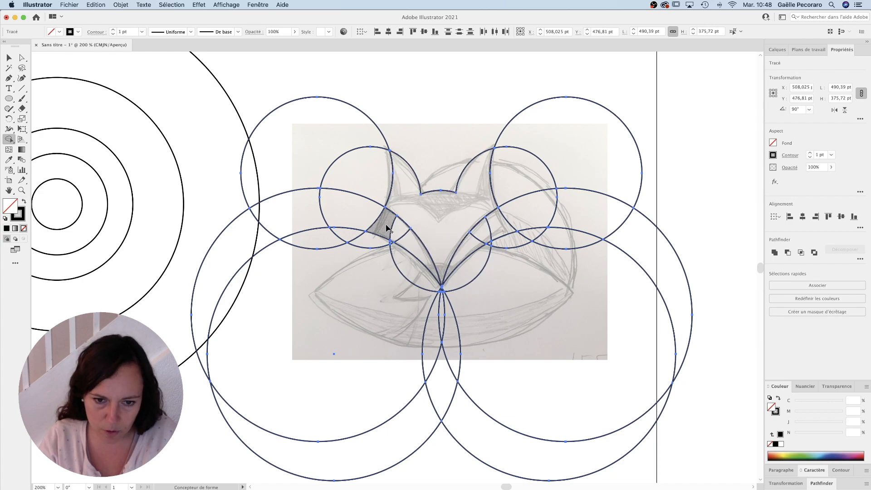
left_click_drag(400, 237, 413, 246)
mouse_move(463, 257)
left_mouse_down()
mouse_move(482, 235)
mouse_move(498, 234)
left_mouse_up()
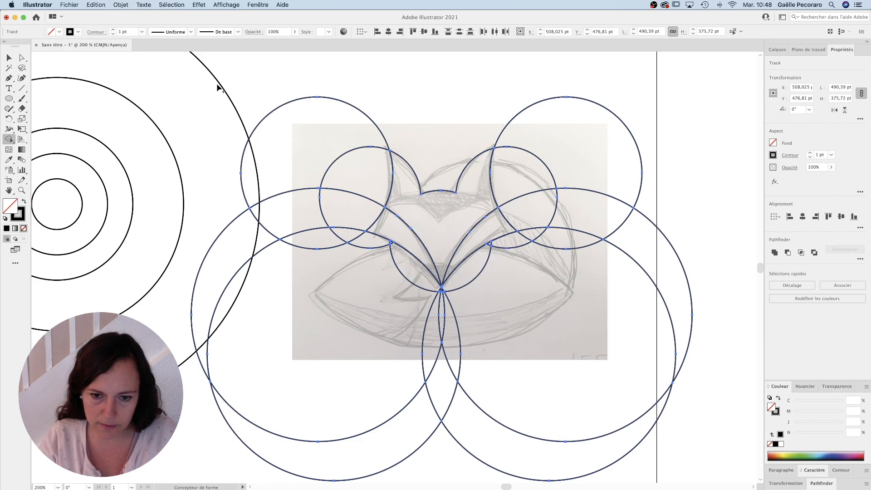
Step: Delete the leftover circle pieces around the fox's head, keeping only the face and cheek shapes
left_click(11, 60)
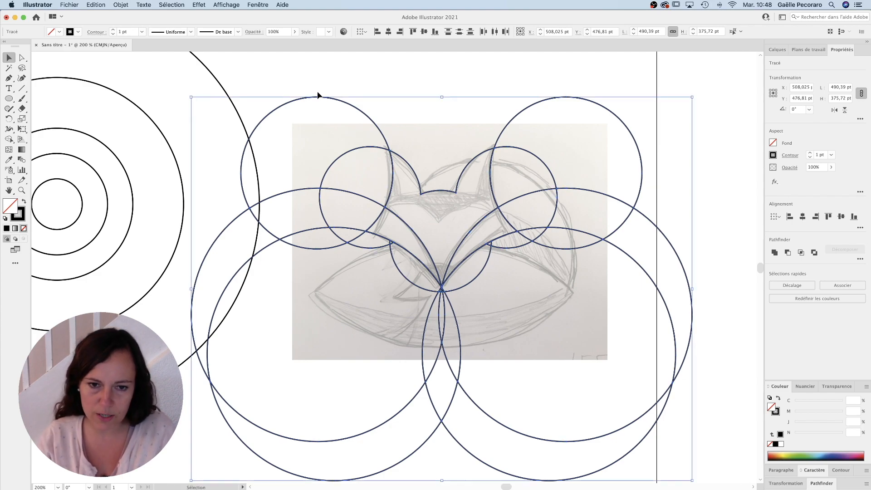
left_click_drag(592, 77, 636, 287)
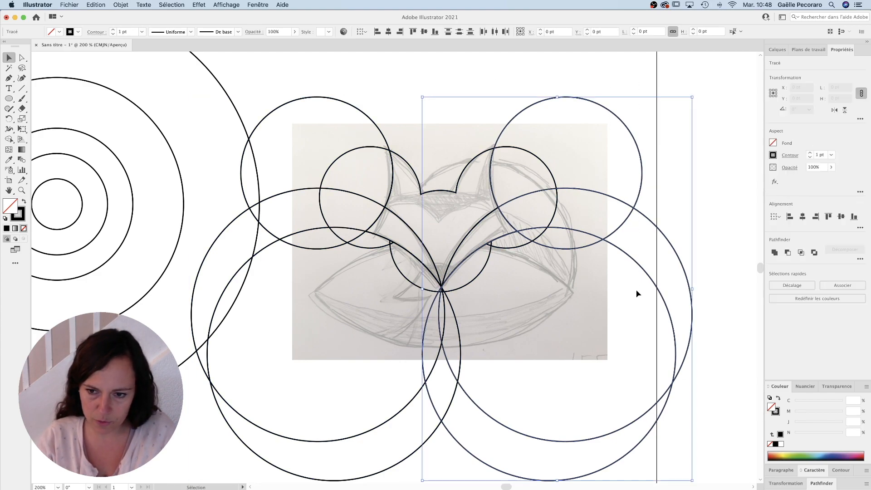
key("Delete")
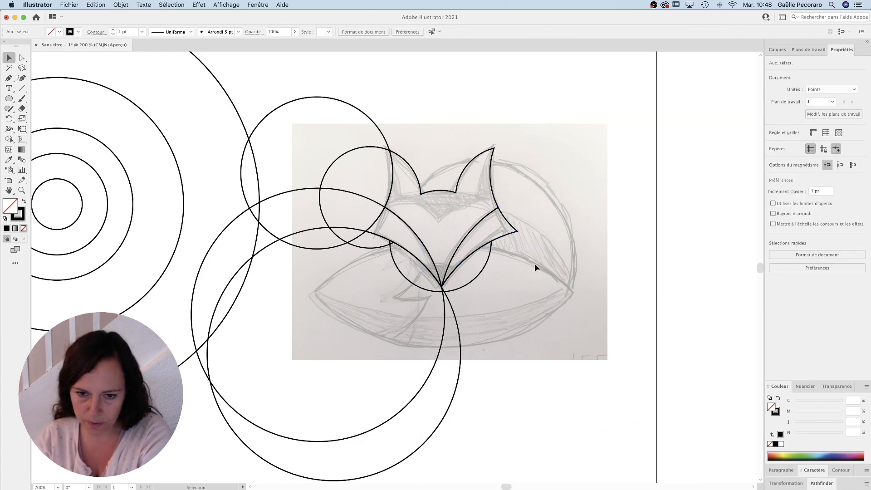
left_click_drag(488, 286, 487, 283)
key("Delete")
left_click_drag(490, 326, 405, 366)
key("Delete")
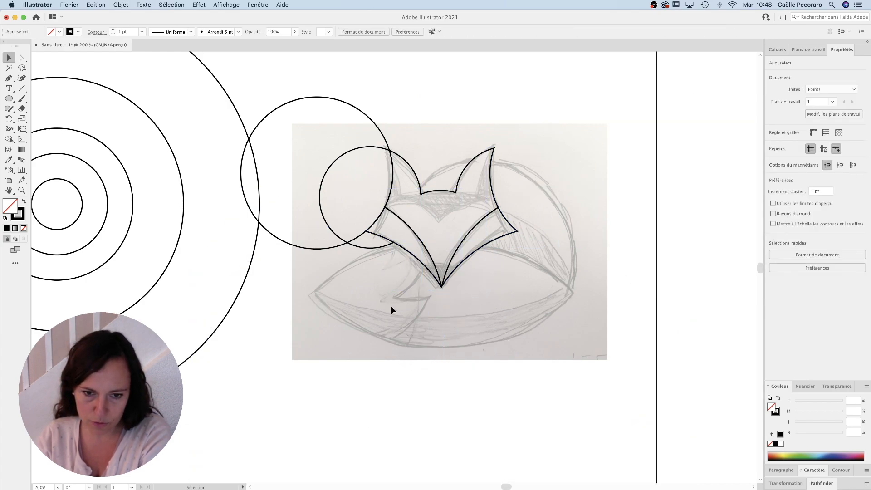
left_click_drag(347, 94, 361, 181)
key("Delete")
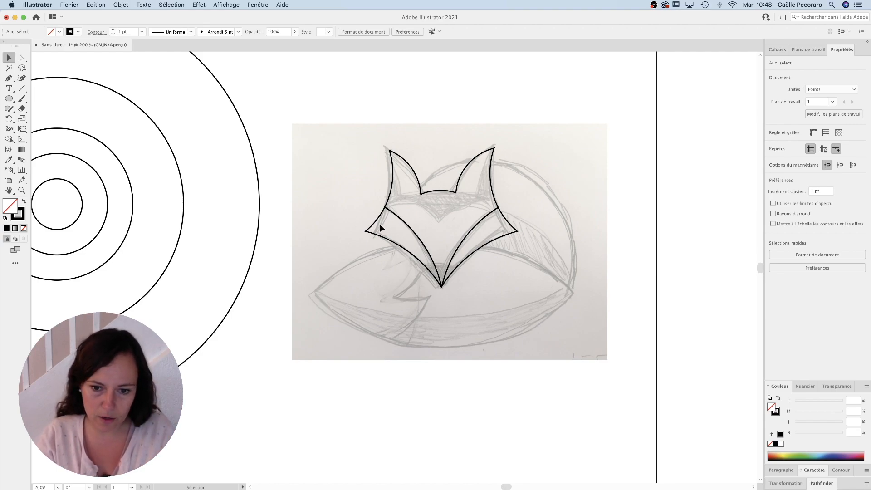
Step: Copy the smallest 49.65 pt ring onto the tip of the muzzle and merge the nose regions with the Shape Builder tool
left_click_drag(374, 232, 442, 232)
left_click_drag(121, 181, 510, 266)
left_click_drag(609, 325, 402, 120)
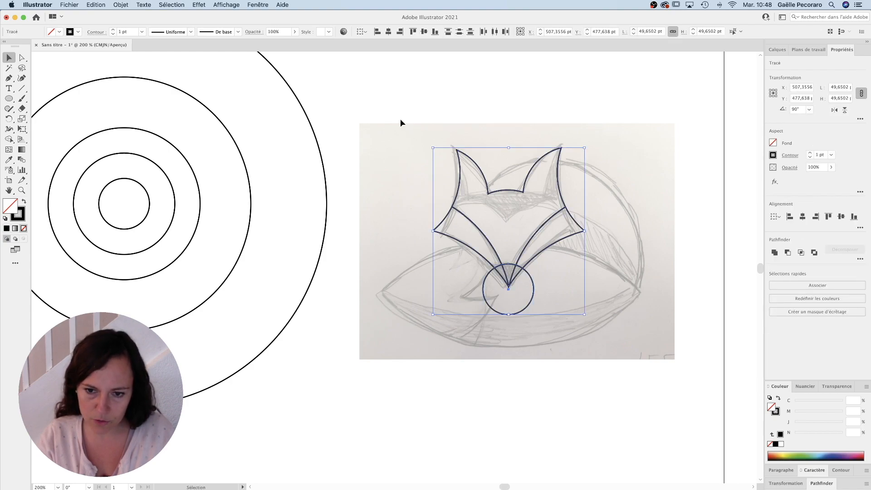
left_click(9, 139)
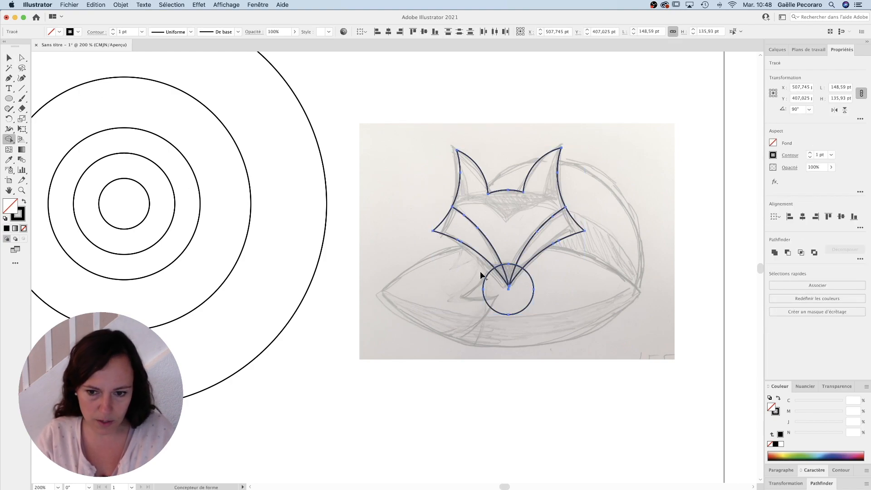
left_click(517, 272)
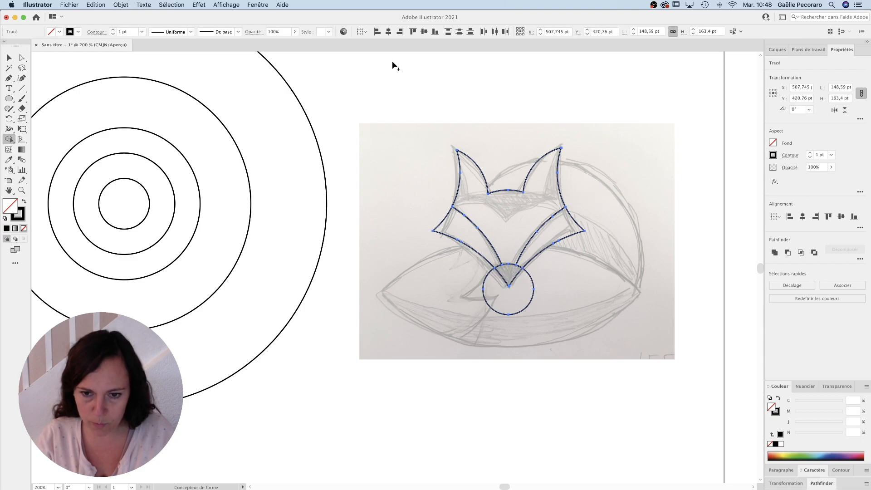
Step: Delete the leftover part of the small circle below the fox's nose
left_click(10, 59)
left_click(597, 373)
left_click_drag(534, 342, 501, 300)
key("Delete")
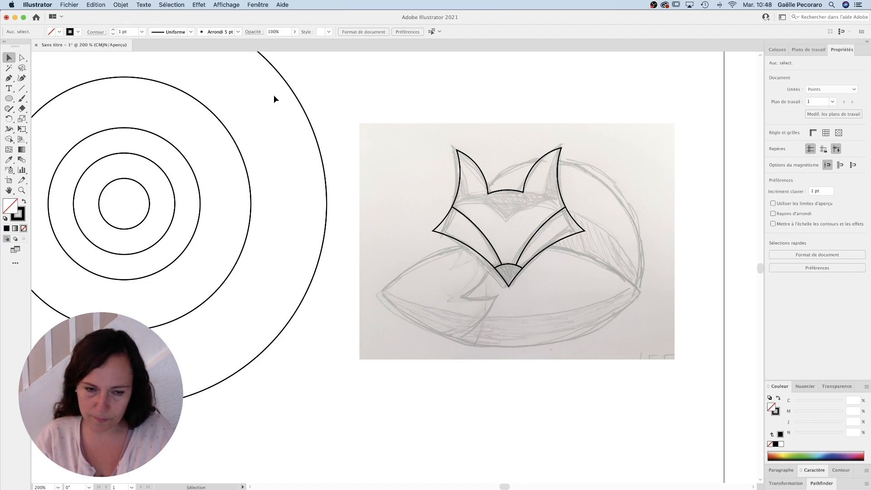
mouse_move(233, 138)
left_mouse_down()
mouse_move(633, 263)
mouse_move(648, 224)
mouse_move(618, 288)
left_mouse_up()
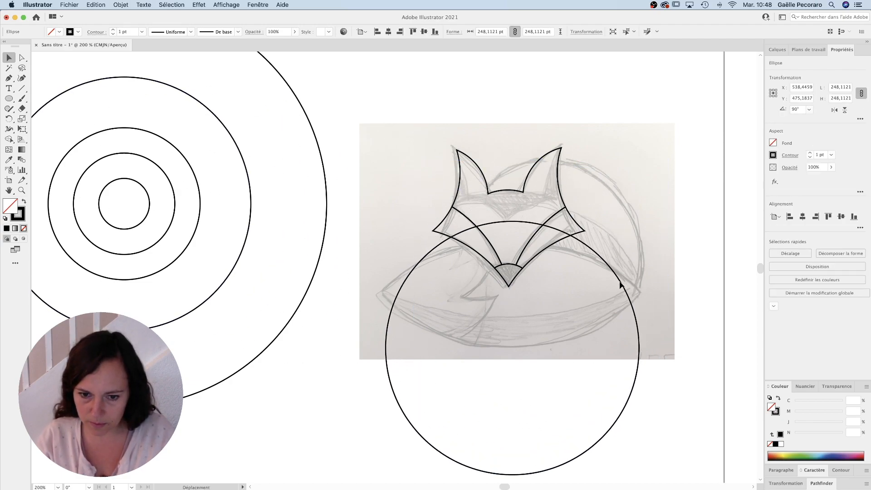
key("Delete")
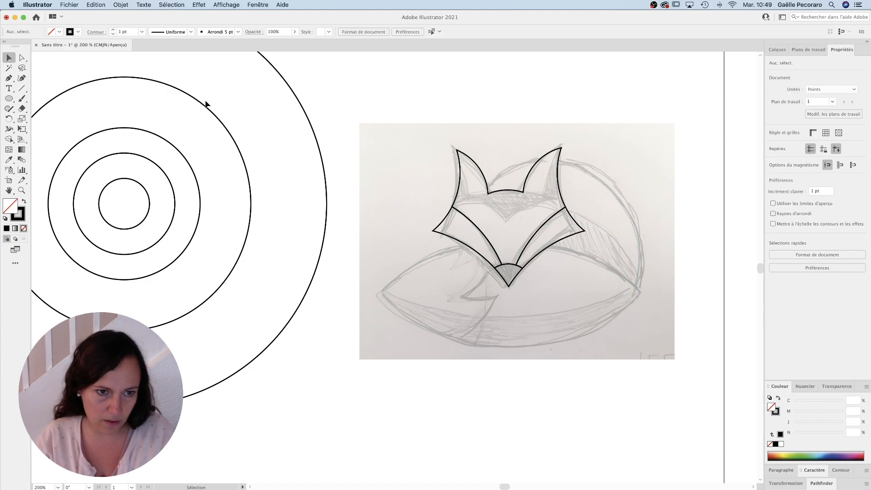
mouse_move(204, 109)
left_mouse_down()
mouse_move(652, 200)
mouse_move(598, 182)
left_mouse_up()
key("Delete")
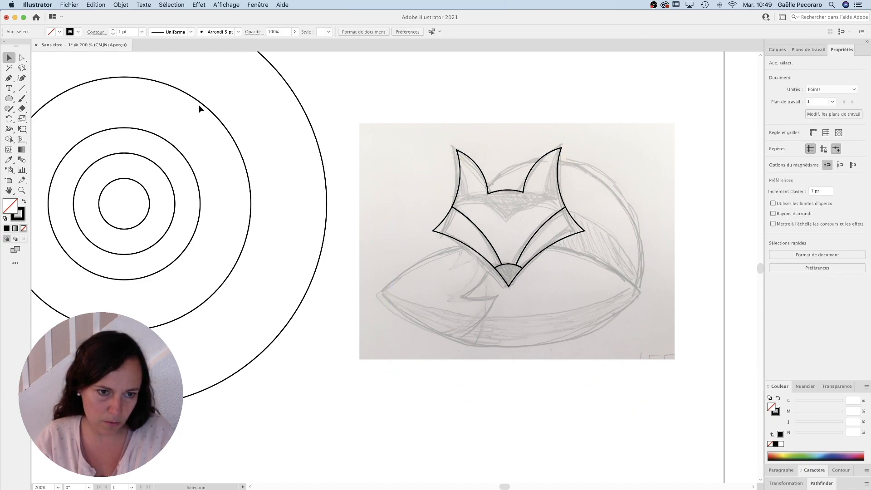
mouse_move(201, 107)
left_mouse_down()
mouse_move(630, 186)
mouse_move(595, 176)
mouse_move(583, 271)
left_mouse_up()
key("Delete")
left_click(500, 291, "alt+super")
left_click_drag(411, 294, 548, 332)
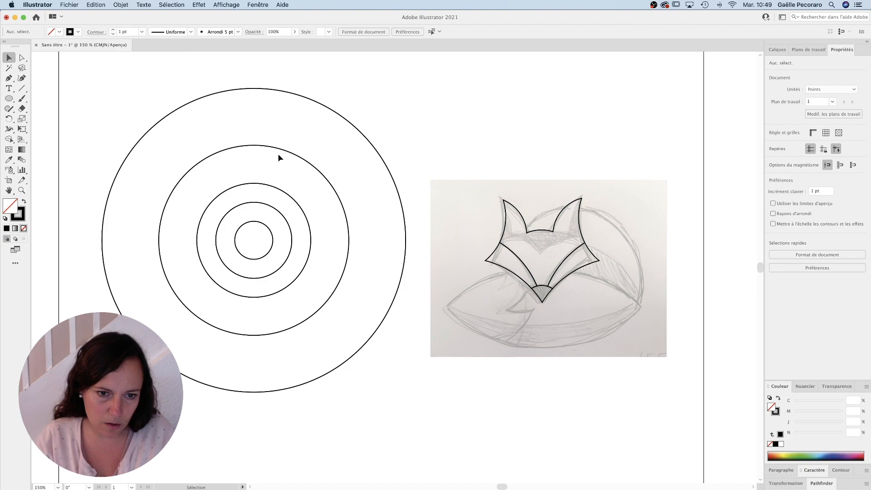
Step: Copy the 148.81 pt circle over the fox's back, and place two 396.55 pt circle copies whose overlap outlines the lower body
mouse_move(278, 188)
left_mouse_down()
mouse_move(612, 214)
mouse_move(599, 214)
mouse_move(613, 228)
mouse_move(595, 214)
left_mouse_up()
left_click(619, 169)
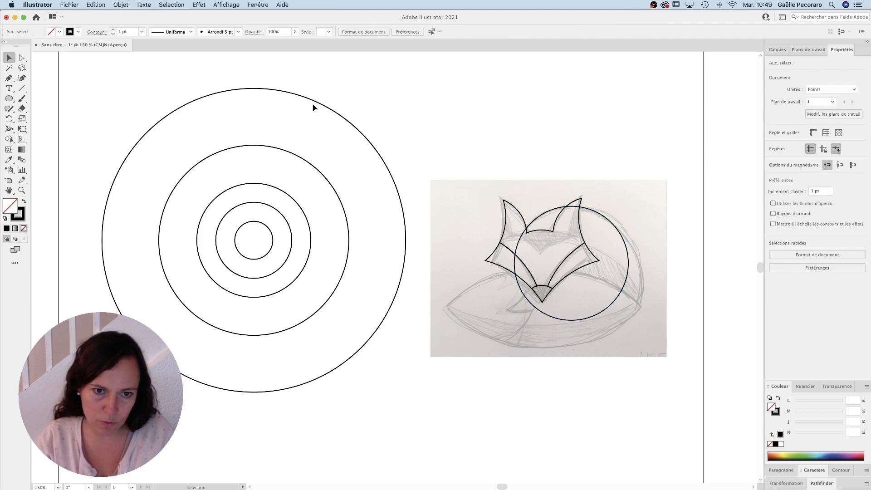
mouse_move(313, 107)
left_mouse_down()
mouse_move(573, 281)
mouse_move(604, 285)
left_mouse_up()
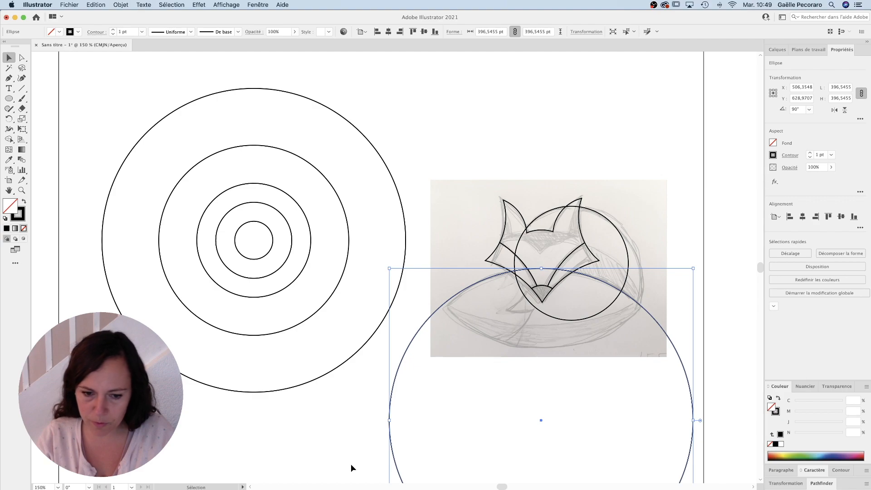
left_click_drag(396, 469, 399, 244)
left_click(730, 255)
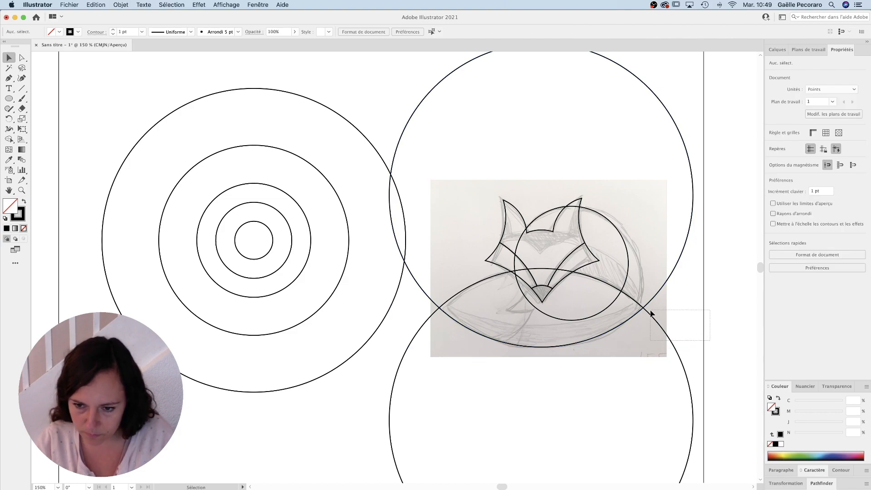
Step: Place three copies of the 148.81 pt circle over the tail so their arcs form the zigzag edge of its tip
mouse_move(302, 274)
left_mouse_down()
mouse_move(518, 331)
mouse_move(518, 302)
left_mouse_up()
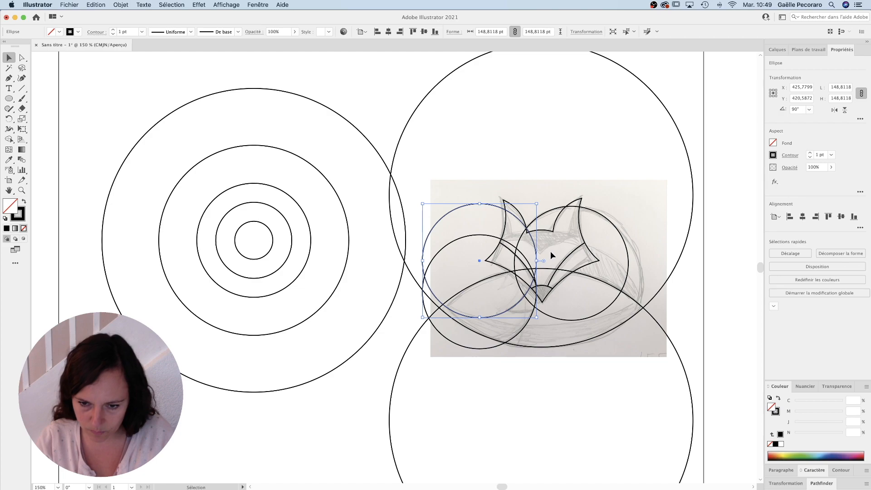
left_click_drag(435, 229, 480, 223)
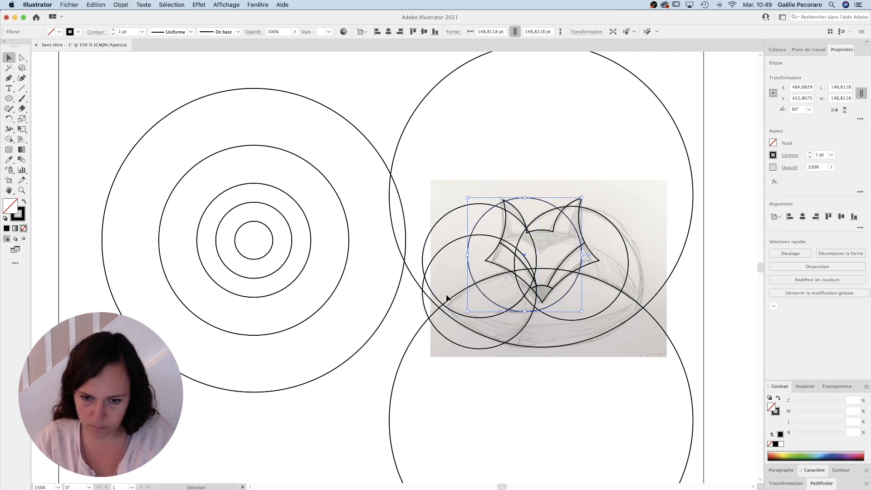
left_click(404, 347)
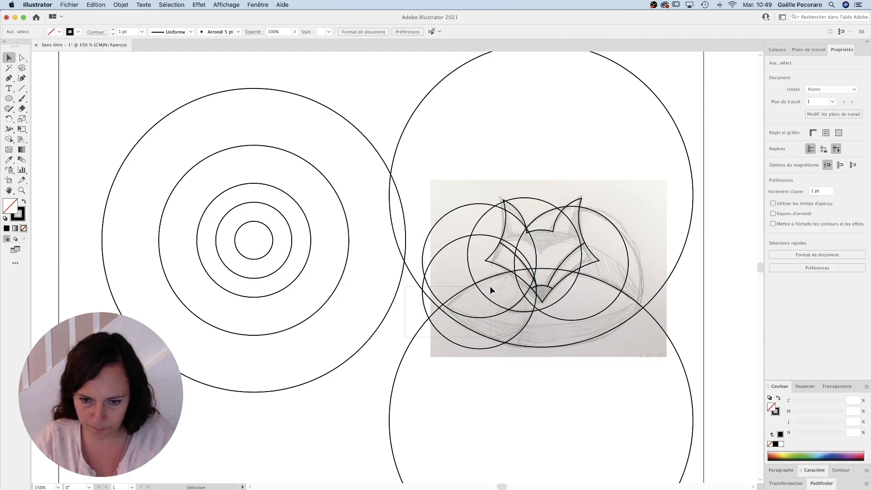
Step: Select the body and tail circles and merge the tail tip regions with the Shape Builder tool
left_click_drag(490, 286, 490, 286)
key("super+plus")
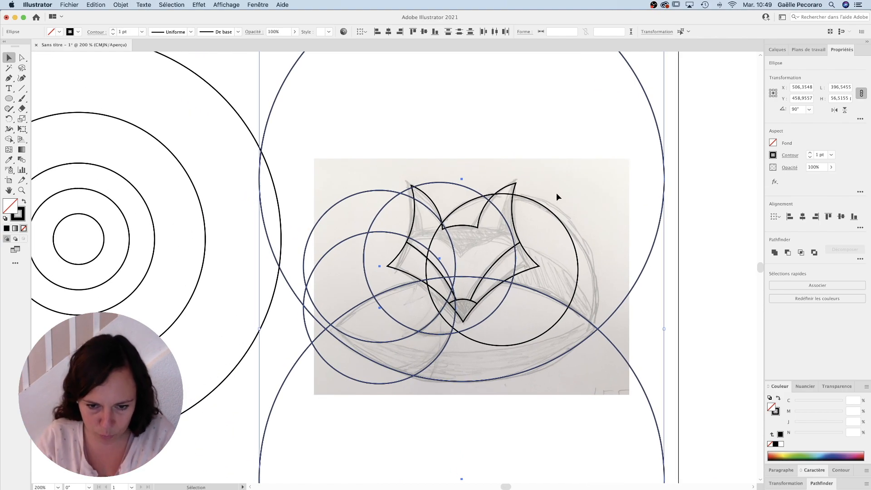
left_click(9, 139)
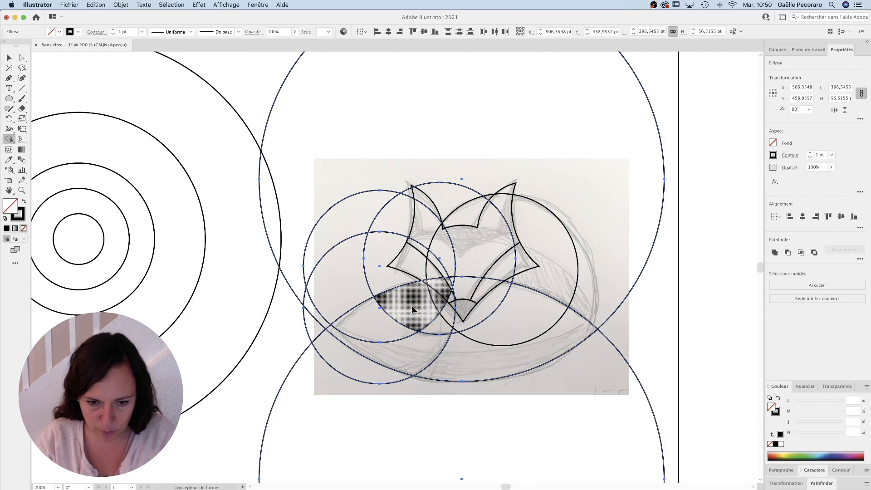
mouse_move(416, 303)
left_mouse_down()
mouse_move(379, 334)
mouse_move(395, 353)
left_mouse_up()
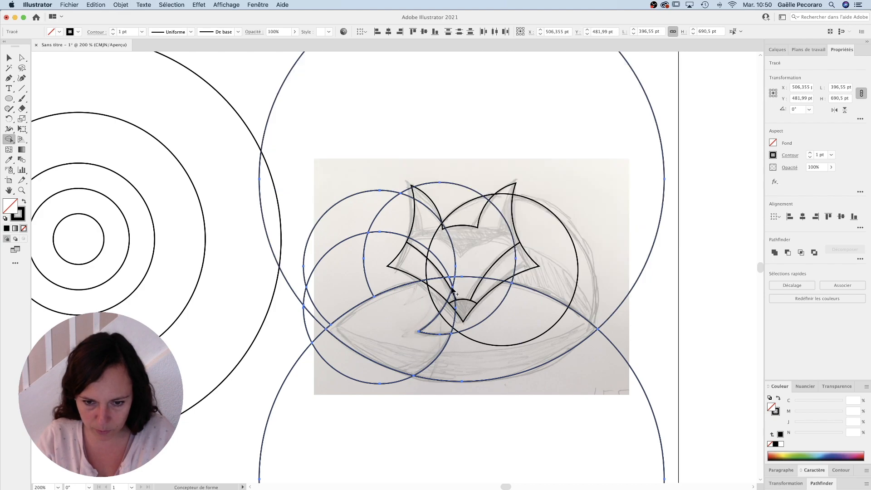
Step: Merge the remaining regions between the tail tip and the far end of the body with the Shape Builder tool
scroll(450, 286, "up", 2)
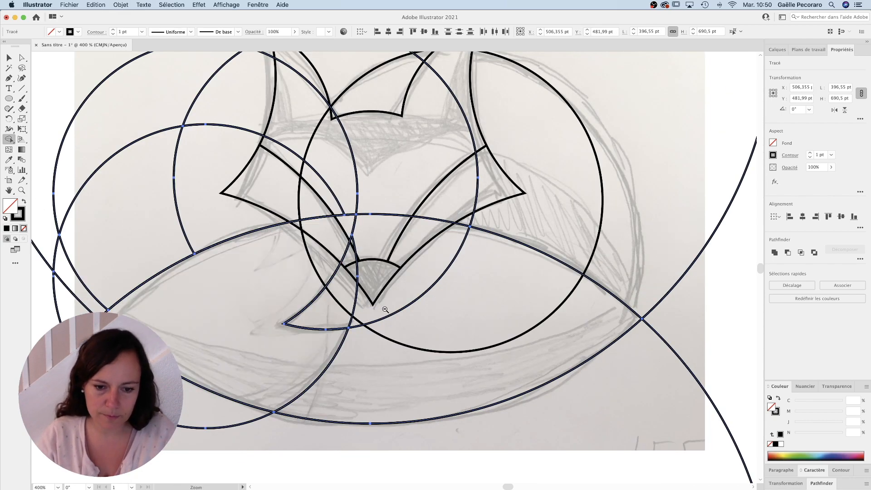
key("super+minus")
mouse_move(403, 315)
left_mouse_down()
mouse_move(394, 274)
mouse_move(370, 269)
left_mouse_up()
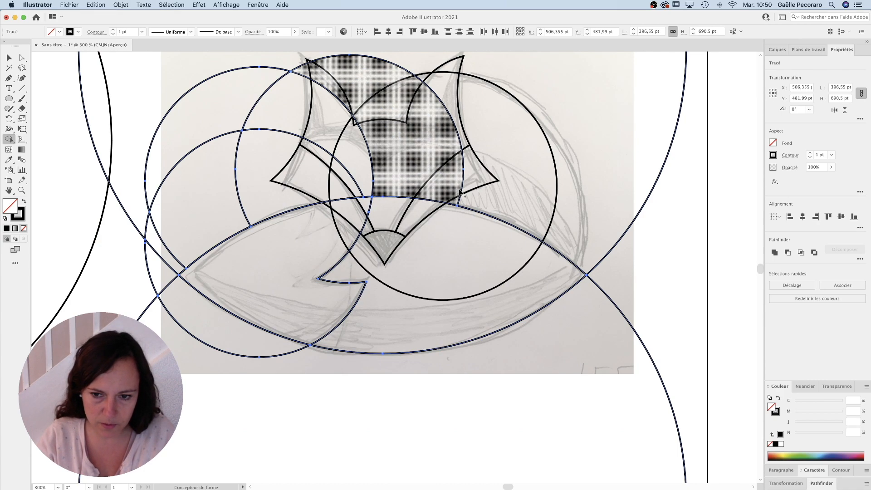
key("super")
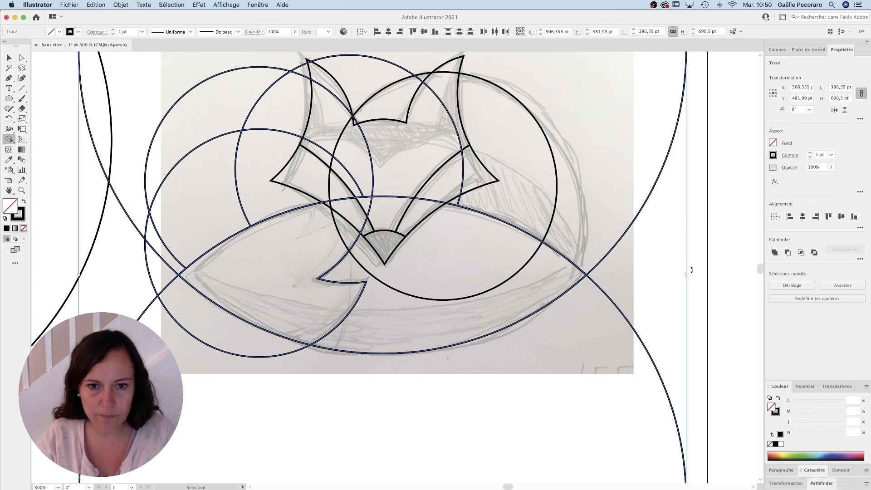
Step: Delete the leftover circle pieces around the lower body and tail, keeping the circle over the fox's back
key("v")
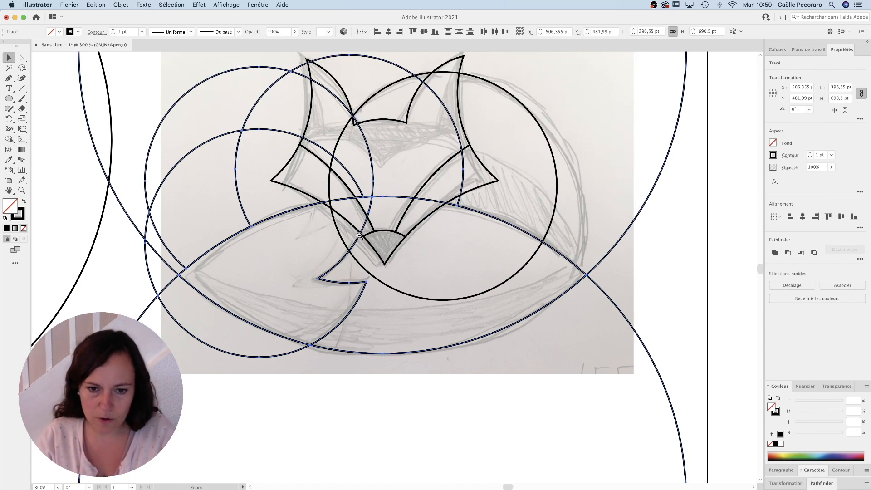
key("super+minus")
left_click(638, 281)
left_click_drag(620, 320, 570, 218)
key("Delete")
left_click_drag(618, 343, 513, 351)
key("Delete")
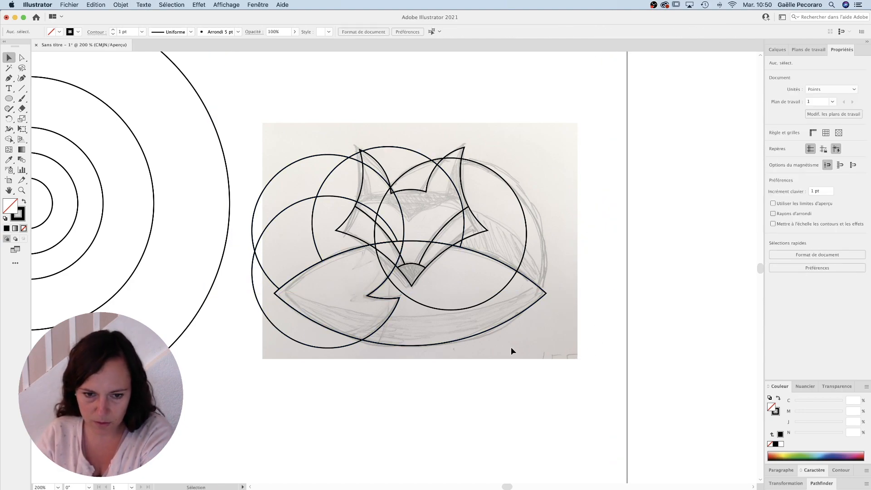
left_click_drag(265, 130, 330, 208)
key("Delete")
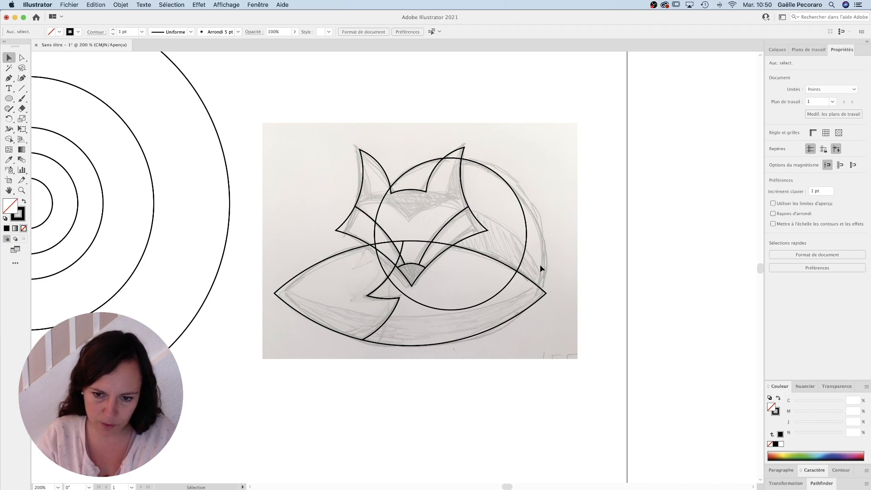
Step: Split the back circle along the body's upper edge with the Shape Builder tool and delete its arc inside the body
left_click(502, 263)
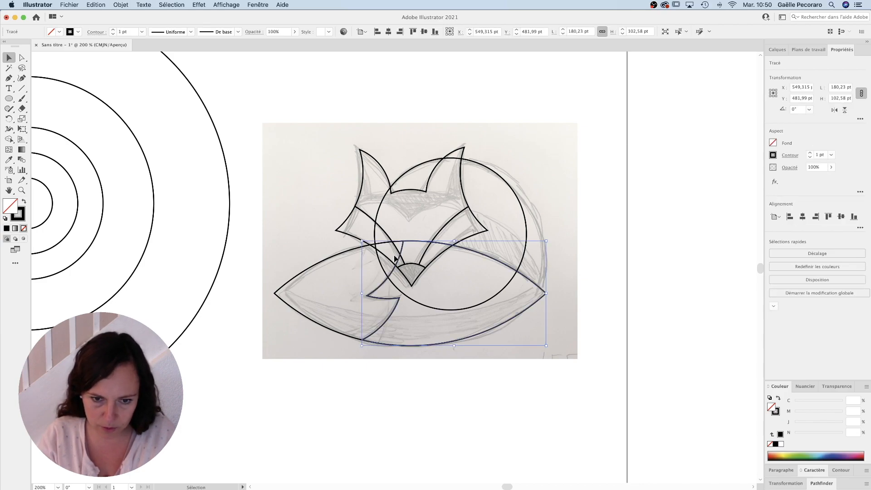
left_click(352, 253, "shift")
left_click(503, 178, "shift")
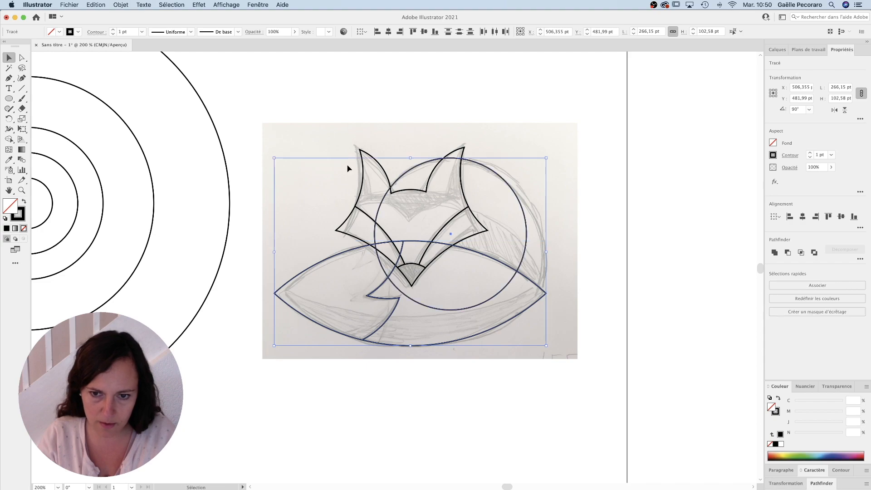
left_click(8, 139)
left_click(486, 191)
left_click(8, 58)
left_click(558, 309)
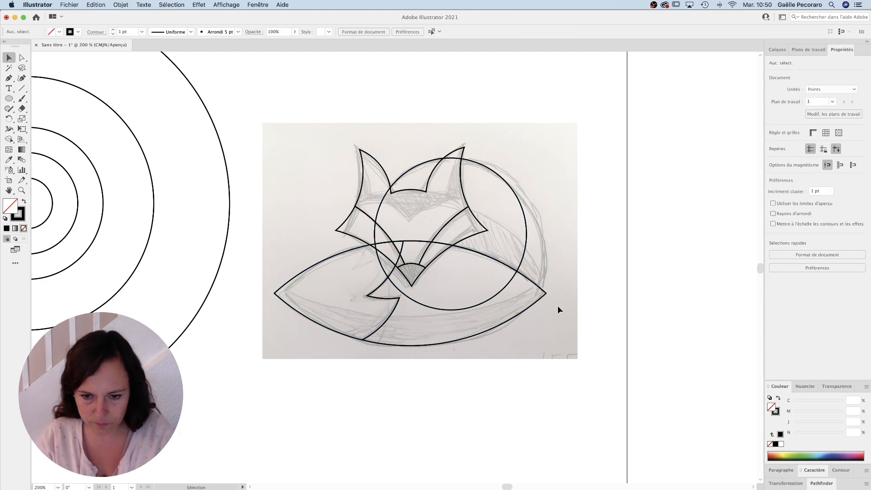
left_click(498, 298)
key("Delete")
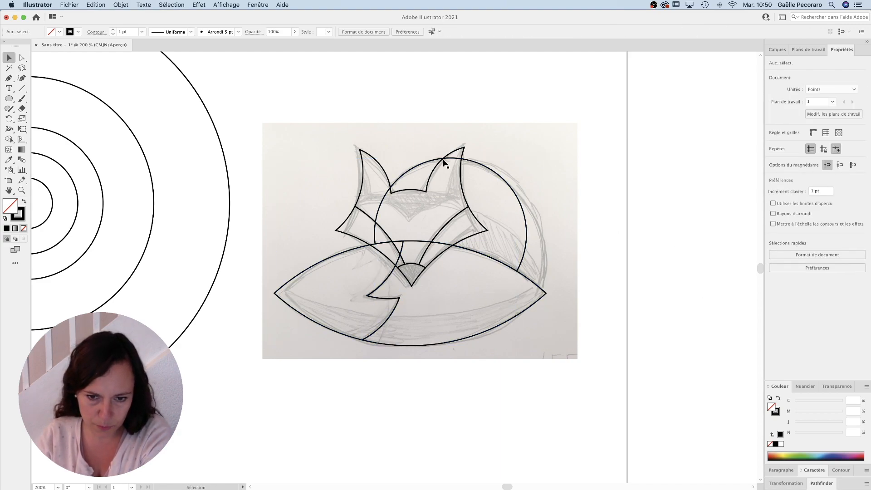
Step: Select all the traced fox shapes and place a copy on the empty area beside the artboard
scroll(393, 284, "down", 1)
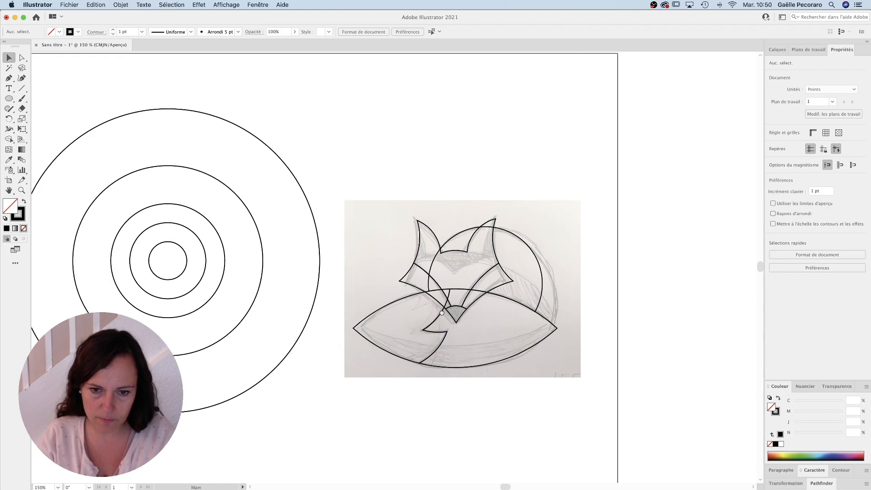
scroll(490, 263, "up", 3)
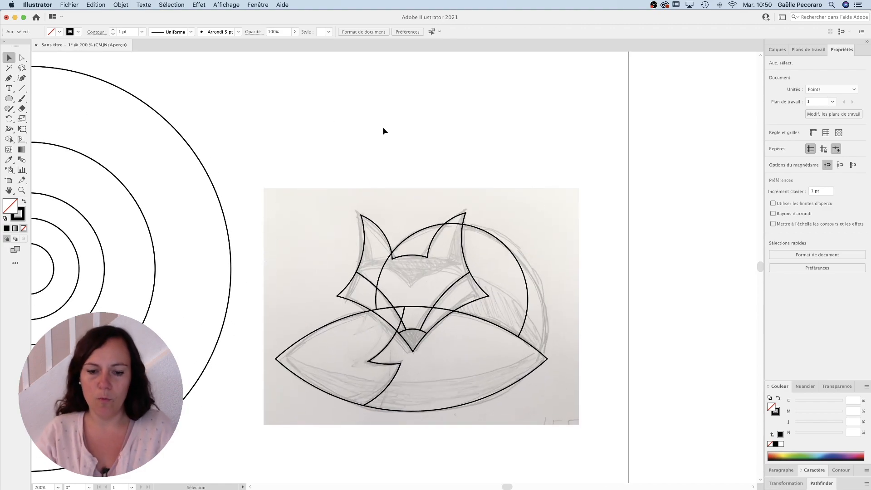
scroll(438, 261, "down", 1)
scroll(397, 279, "up", 1)
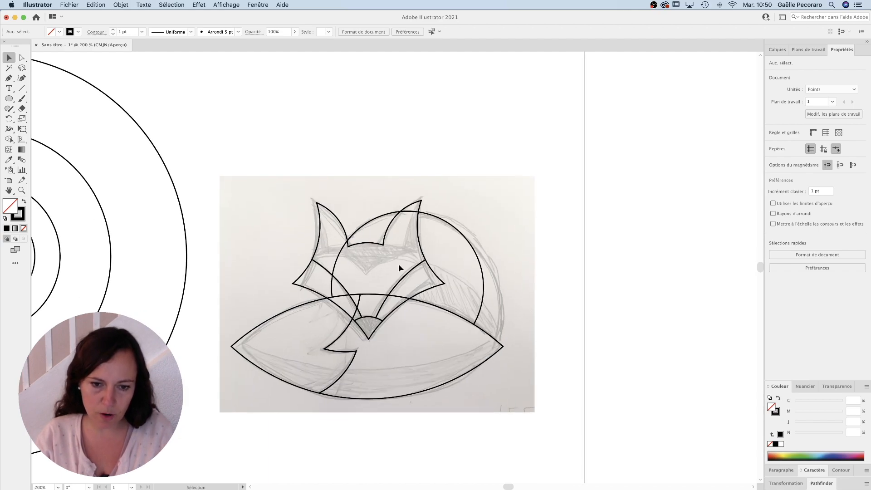
scroll(387, 258, "down", 1)
left_click_drag(232, 188, 417, 383)
left_click_drag(329, 316, 695, 320)
left_click_drag(685, 319, 424, 279)
left_click(420, 288, "super")
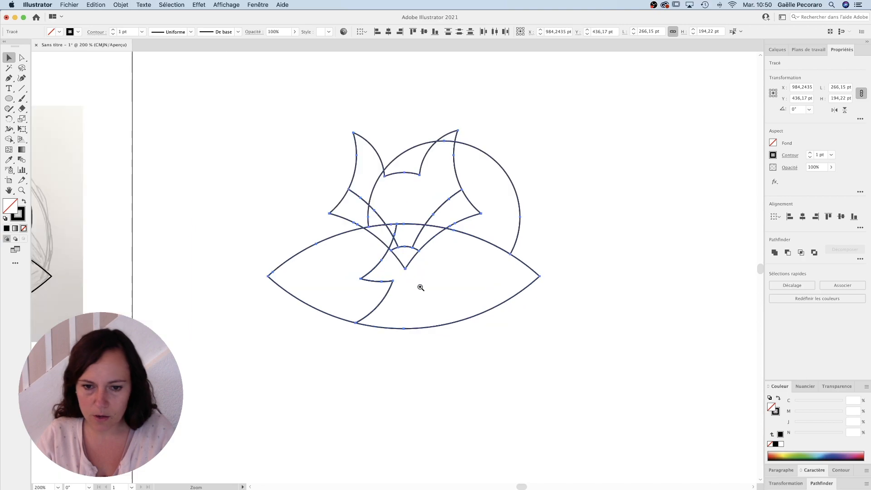
left_click(419, 286, "super")
Step: Draw a rectangle about 88 × 48 pt above the copied fox and give it a yellow fill with no stroke
left_click_drag(412, 229, 445, 336)
left_click(268, 89)
left_click(397, 206, "alt+super")
left_click_drag(398, 206, 371, 228)
left_click_drag(10, 99, 31, 96)
mouse_move(227, 90)
left_mouse_down()
mouse_move(342, 117)
mouse_move(354, 110)
mouse_move(318, 140)
left_mouse_up()
left_click(10, 57)
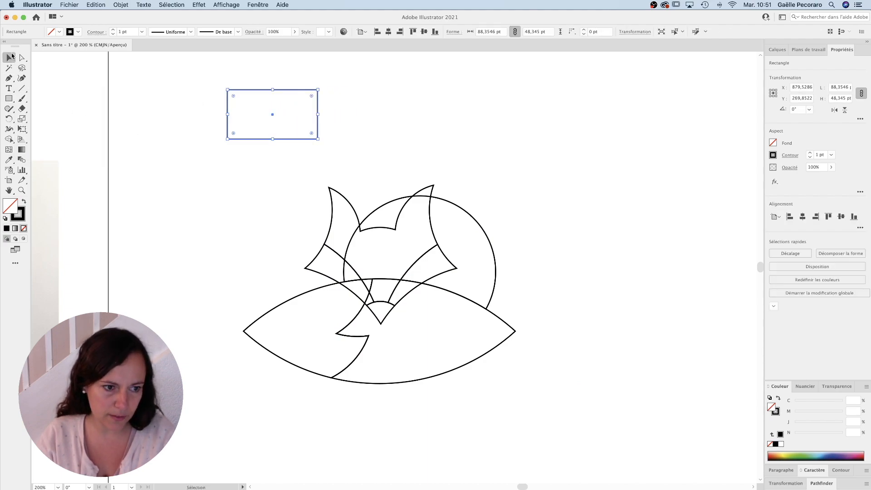
left_click(24, 201)
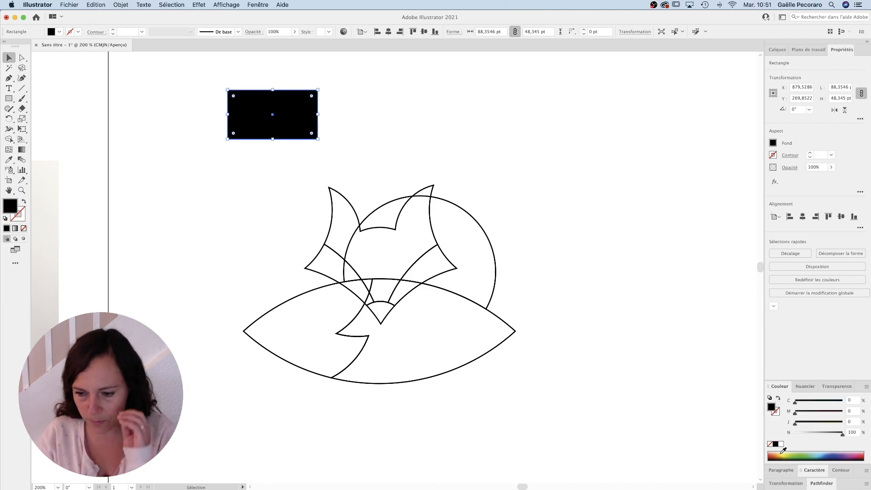
left_click(782, 453)
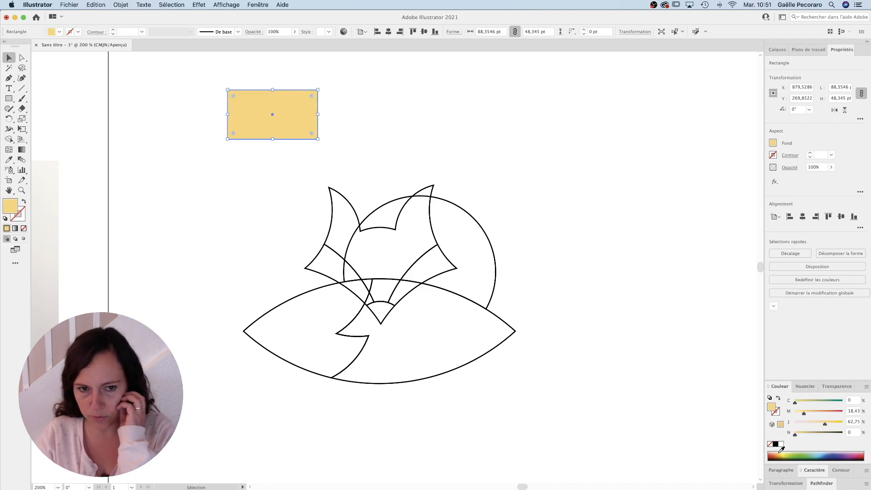
Step: Lighten the rectangle's fill to M 9.11 %, J 31 % and turn it into a linear gradient from white to that cream
left_click(264, 4)
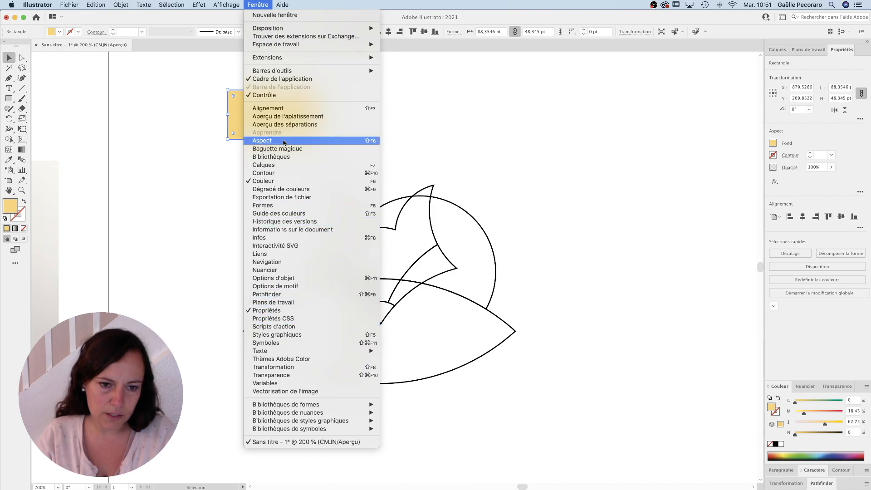
left_click(285, 189)
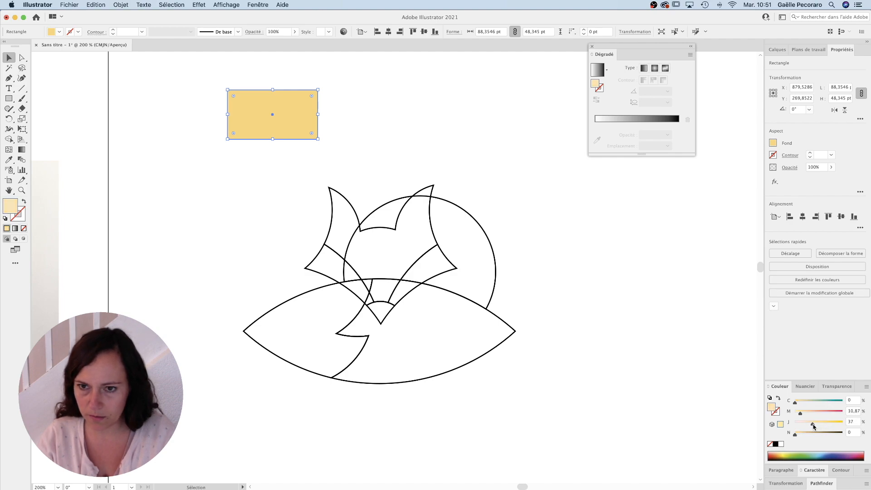
left_click_drag(813, 426, 813, 426)
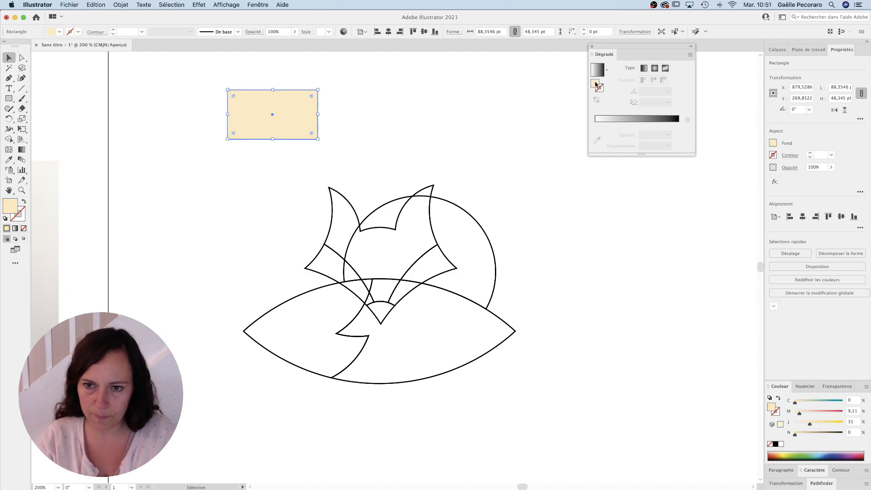
left_click(610, 119)
left_click_drag(680, 136, 682, 156)
left_click_drag(611, 136, 682, 137)
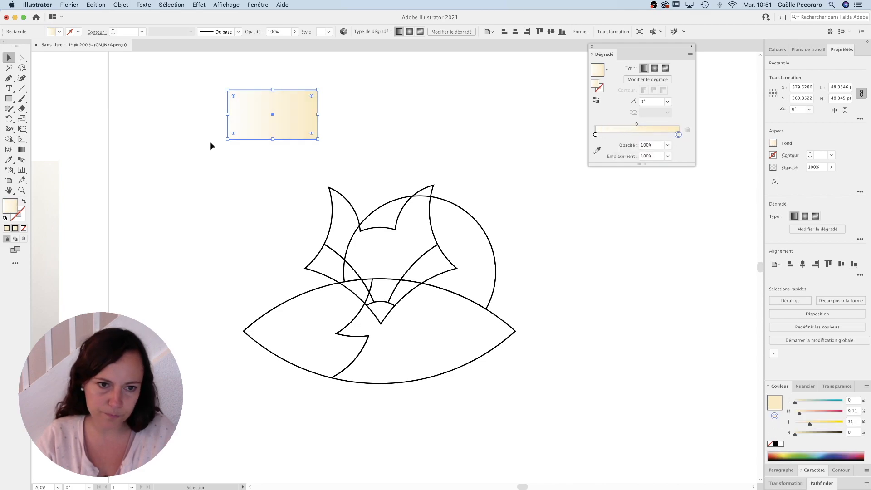
Step: Place a copy of the cream rectangle beside it and change its gradient's end colour to orange-red, M 74 %, J 74 %
left_click_drag(266, 103, 367, 112)
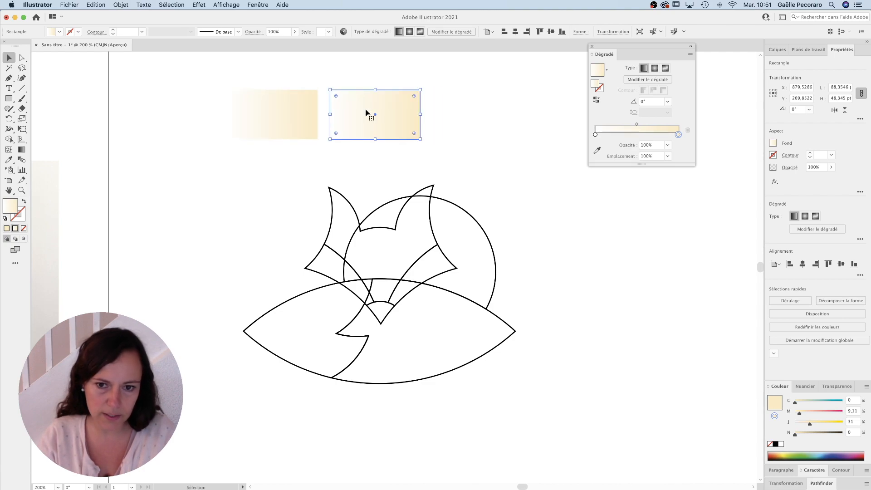
left_click(841, 414)
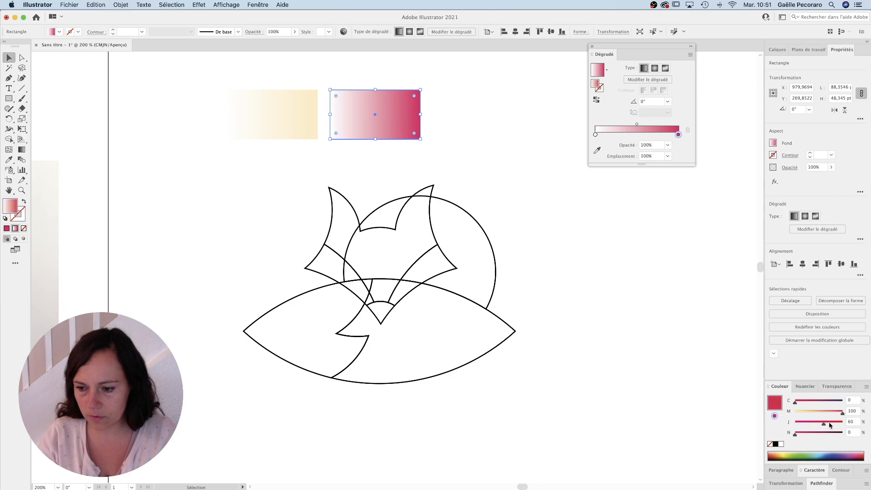
left_click(842, 422)
left_click_drag(843, 412, 830, 416)
Step: Set the copied rectangle's gradient start to yellow with M 17 %, J 100 %, and deepen its end colour to M 85 %
left_click(595, 135)
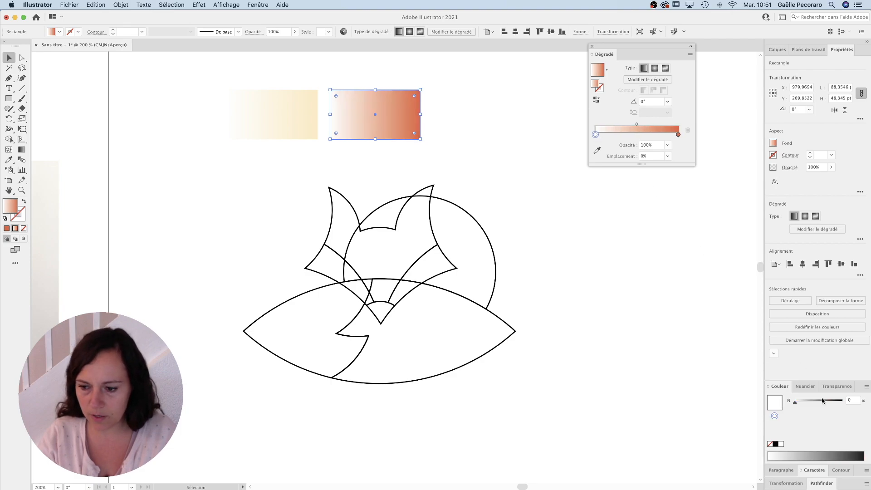
left_click(805, 387)
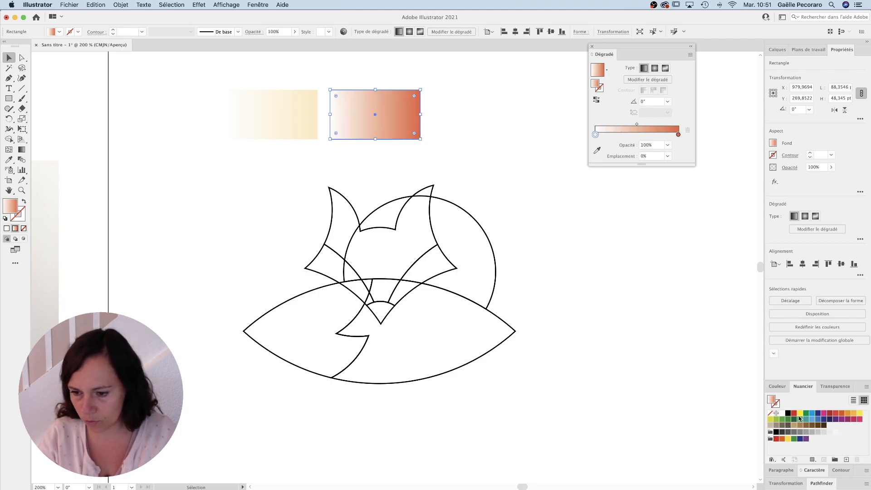
left_click(848, 414)
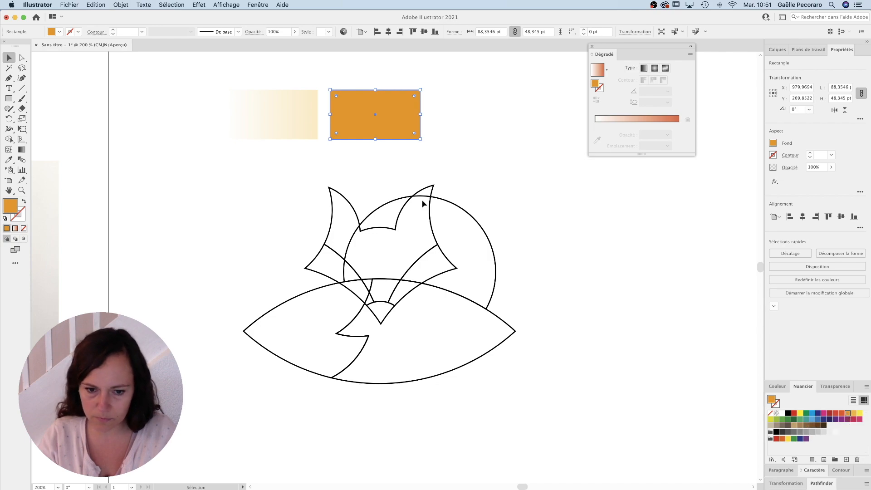
key("super+z")
left_click_drag(844, 416, 596, 136)
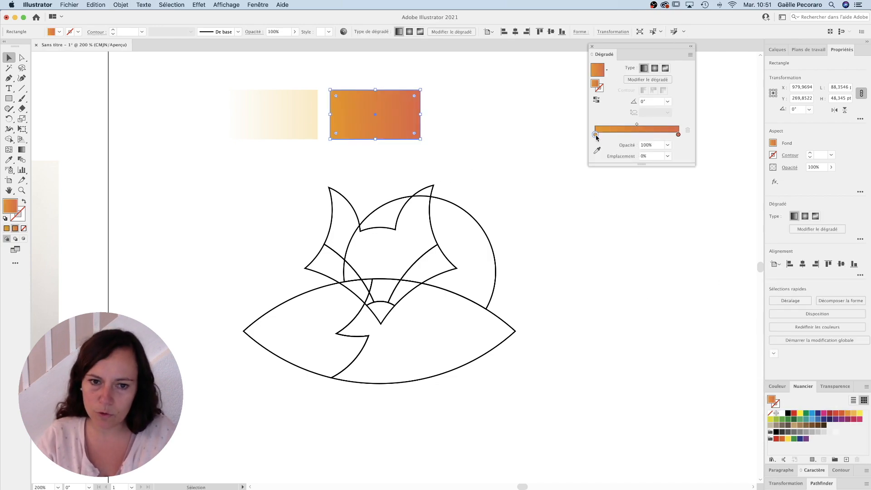
left_click(778, 386)
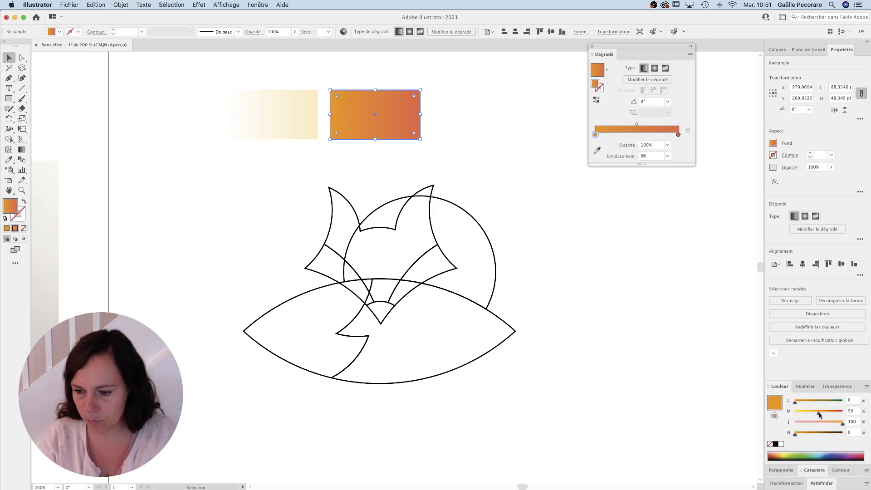
left_click_drag(810, 415, 807, 414)
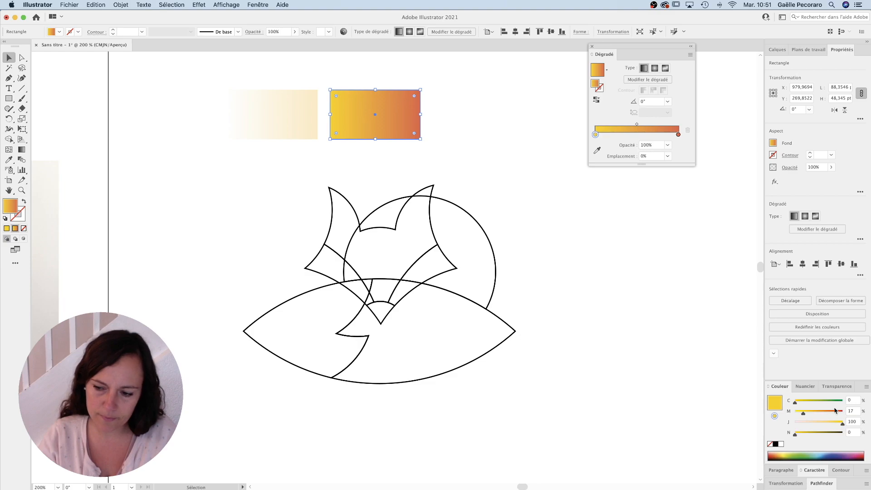
left_click(678, 134)
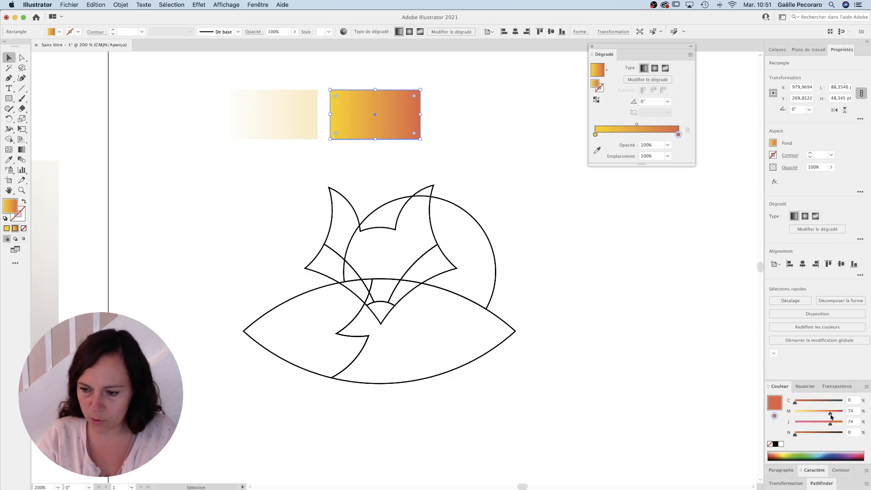
left_click_drag(831, 415, 837, 414)
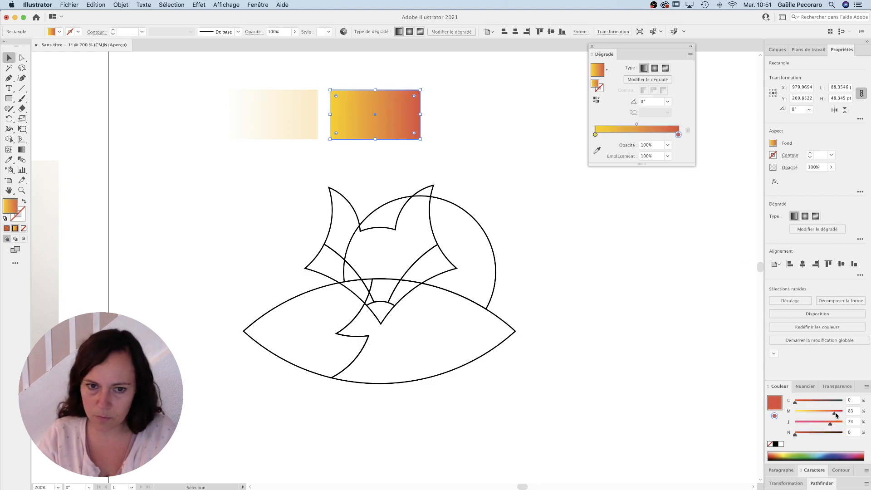
Step: Deepen the cream rectangle's gradient end to M 11.75 %, J 40 %, and tint its white start slightly cream
left_click(302, 127)
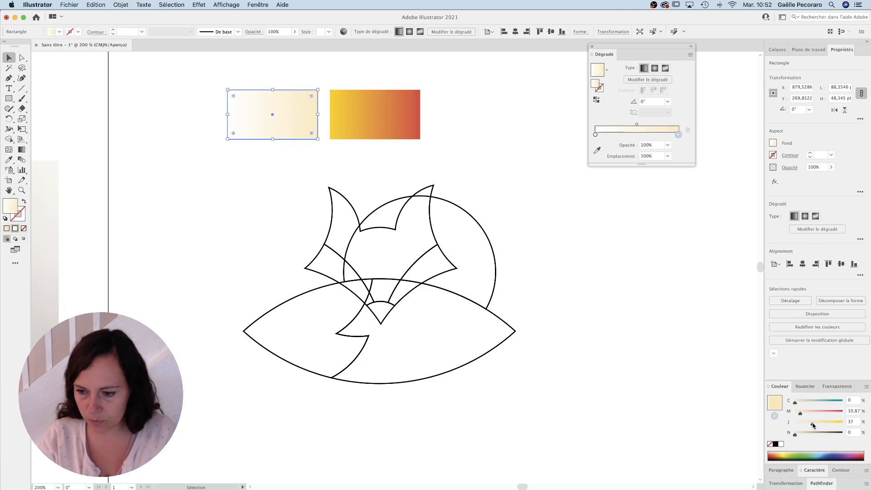
left_click(617, 135)
mouse_move(596, 135)
left_mouse_down()
mouse_move(614, 142)
mouse_move(585, 133)
left_mouse_up()
left_click(678, 135)
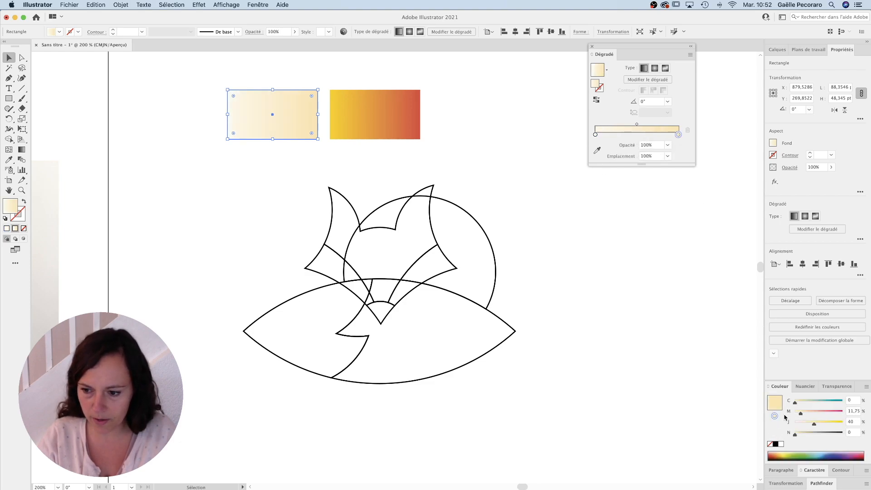
left_click(423, 145)
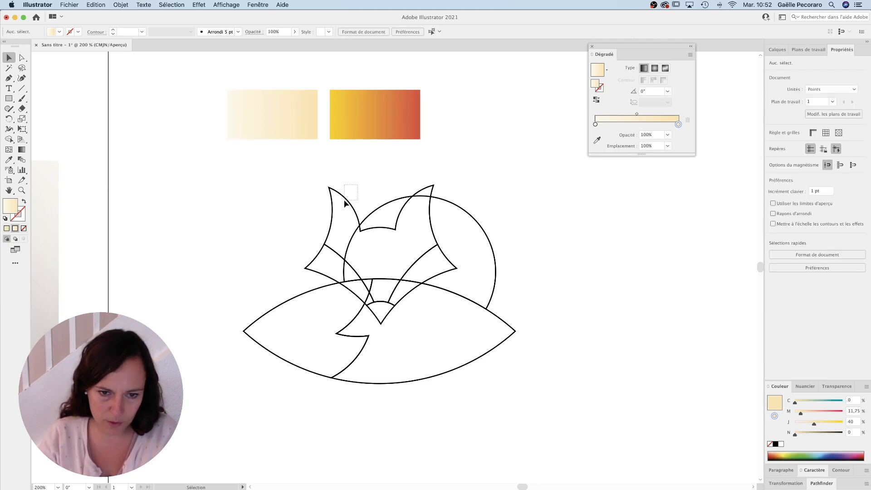
Step: Fill the fox's head and ears shape with the yellow-to-red gradient sampled from the second rectangle
left_click_drag(345, 200, 338, 201)
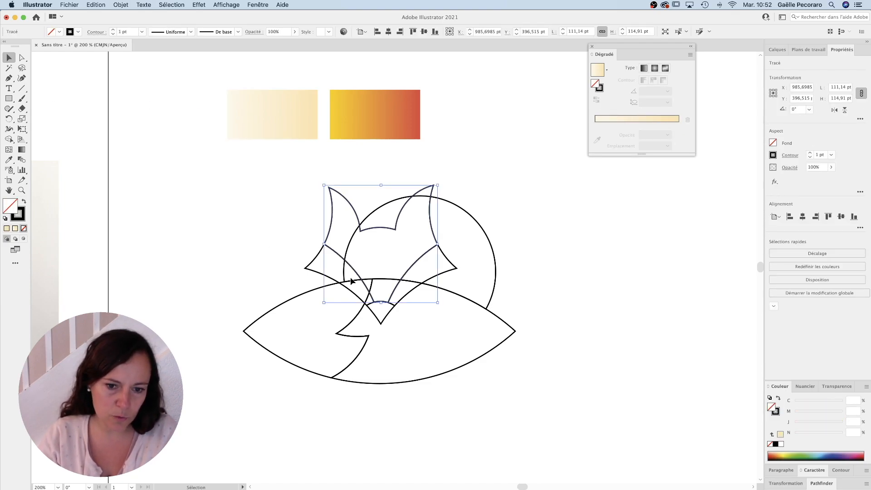
left_click(9, 159)
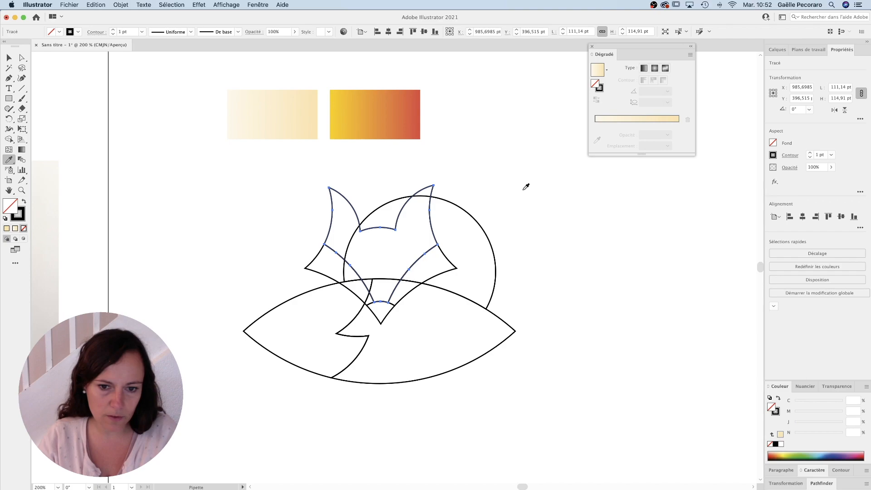
left_click(368, 105)
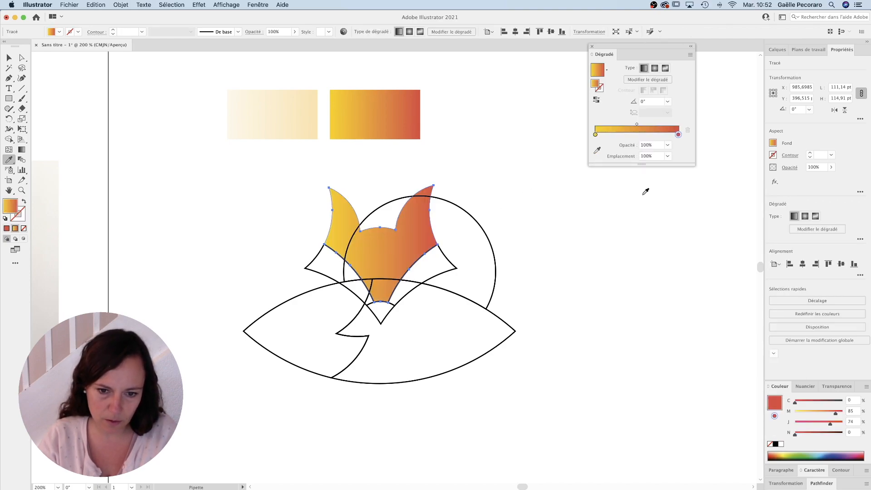
Step: Apply the cream gradient from the first rectangle to both cheek shapes with the Eyedropper
left_click(446, 258, "super")
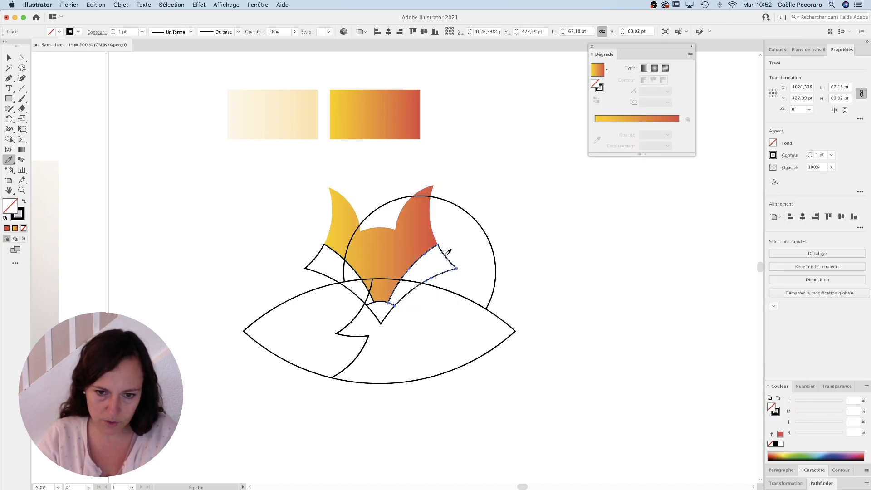
left_click(281, 105)
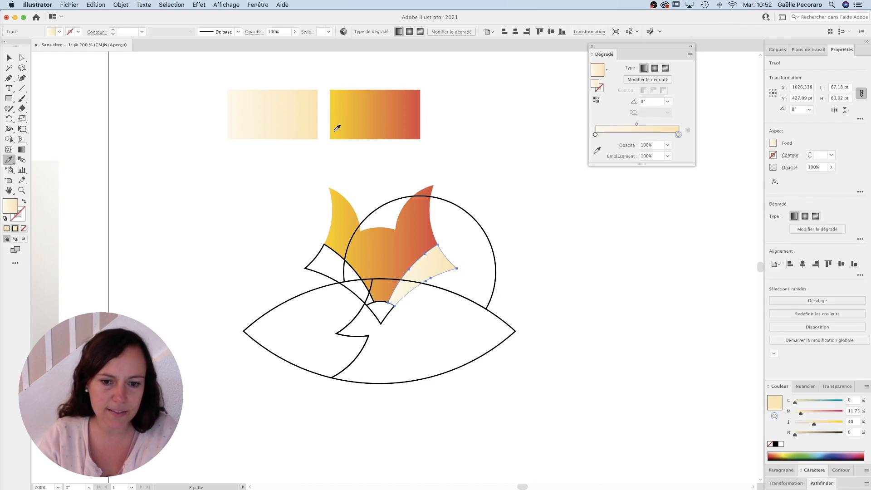
left_click(317, 269, "super")
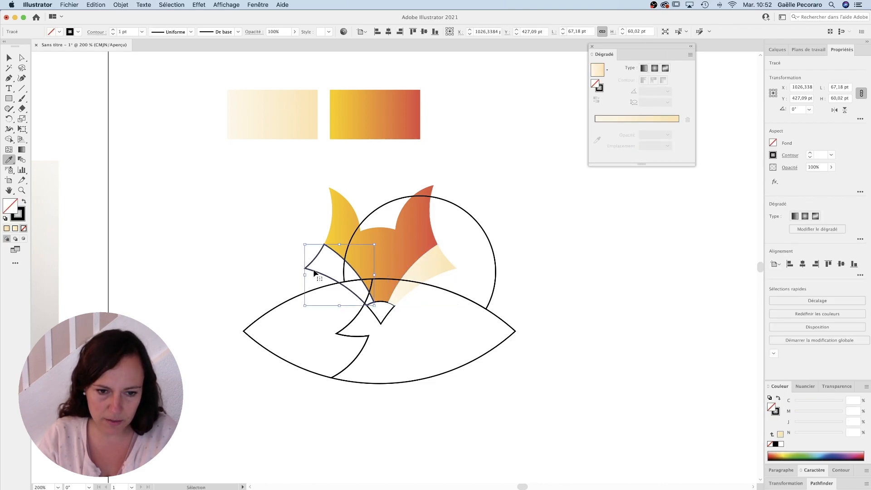
left_click(271, 107)
Step: Fill the fox's nose with dark grey at N 86 % and remove its stroke
left_click(392, 310, "super")
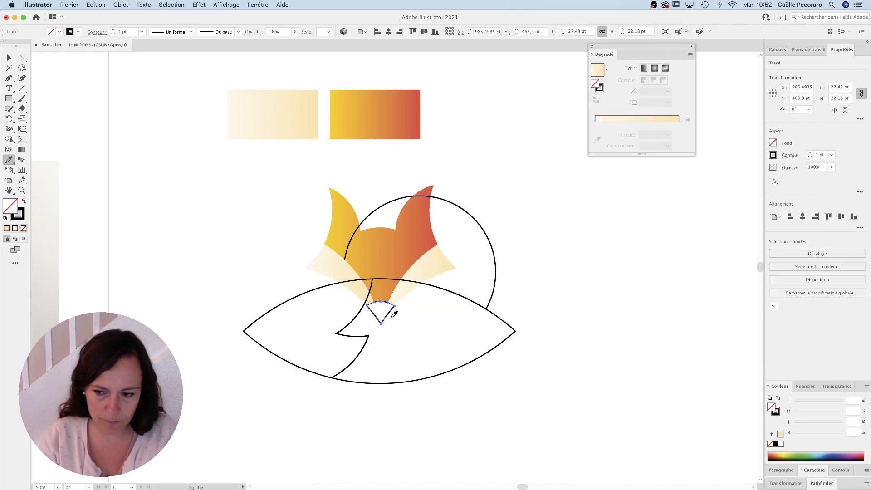
left_click(778, 398)
left_click_drag(834, 434, 836, 434)
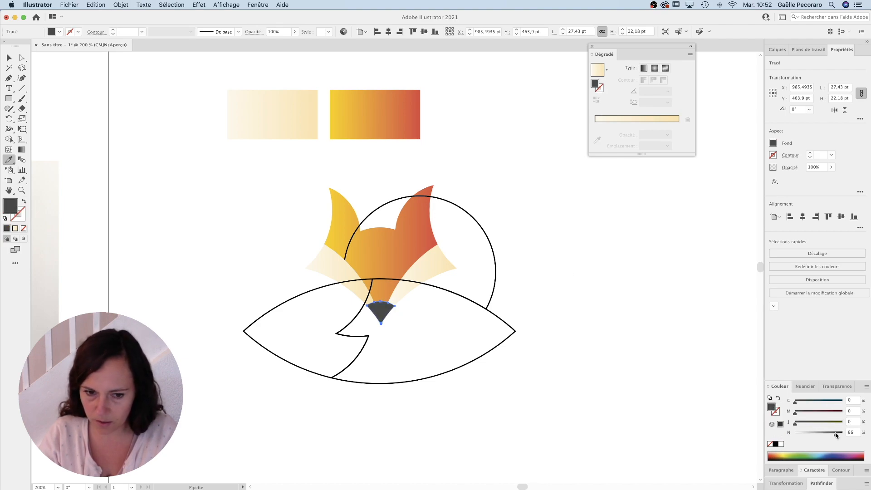
Step: Fill the back circle with the yellow-to-red gradient and send it to the back, behind the head
left_click(467, 212, "super")
left_click(384, 106)
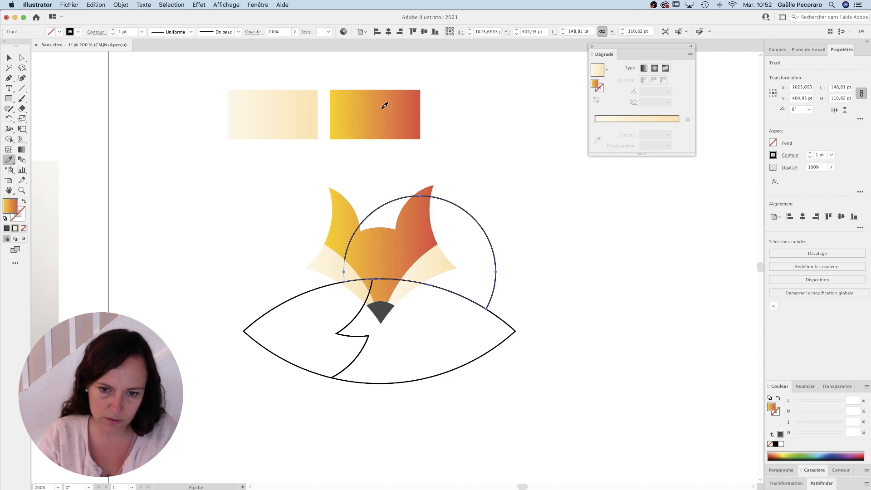
key("v")
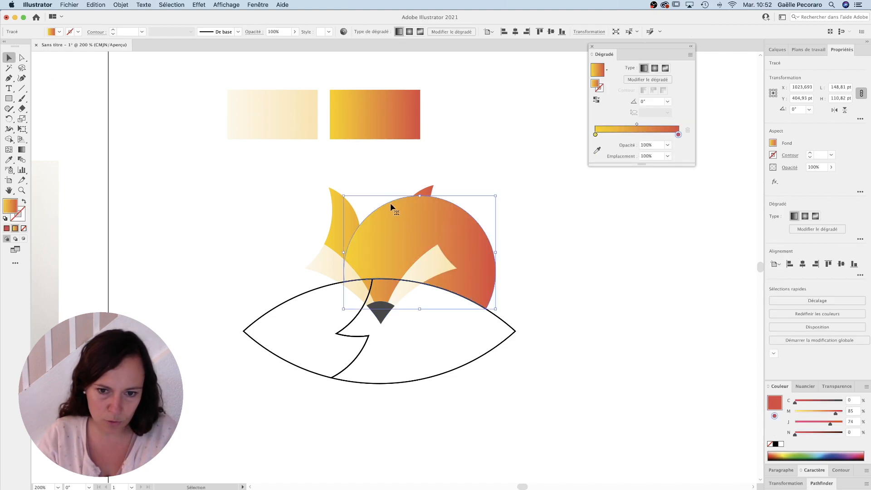
right_click(403, 211)
mouse_move(434, 360)
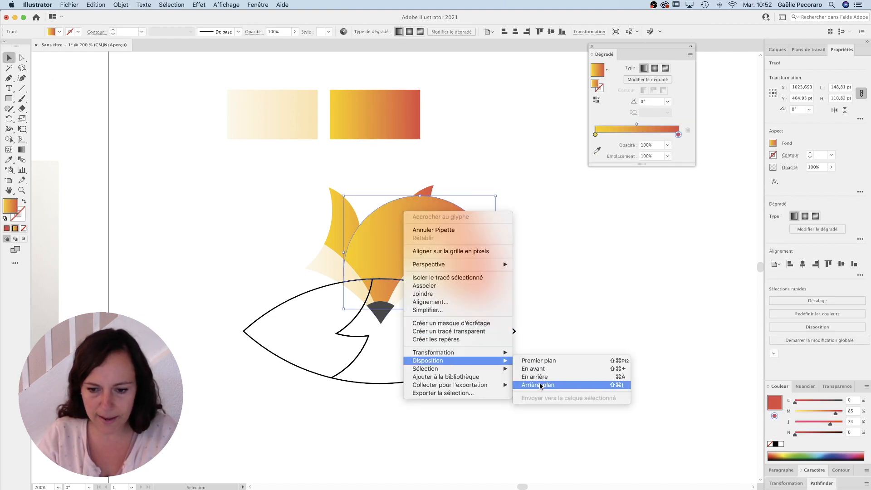
left_click(558, 385)
left_click(191, 199)
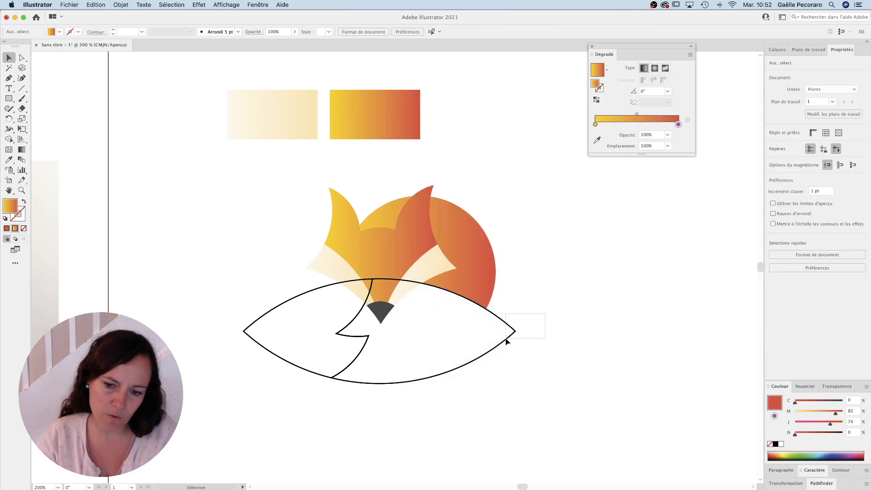
Step: Apply the sampled yellow-to-red gradient to the body's larger part and the cream gradient to its pointed tip
left_click_drag(545, 313, 506, 339)
left_click(8, 159)
left_click(467, 236)
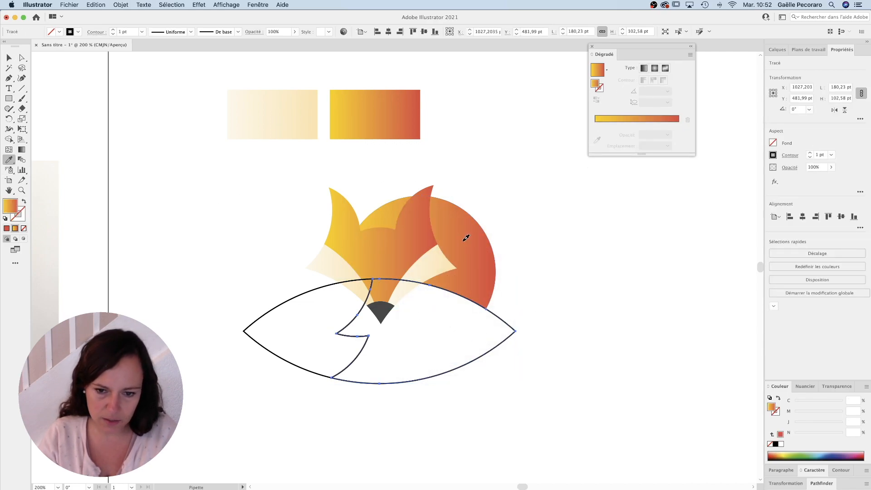
left_click(286, 298, "super")
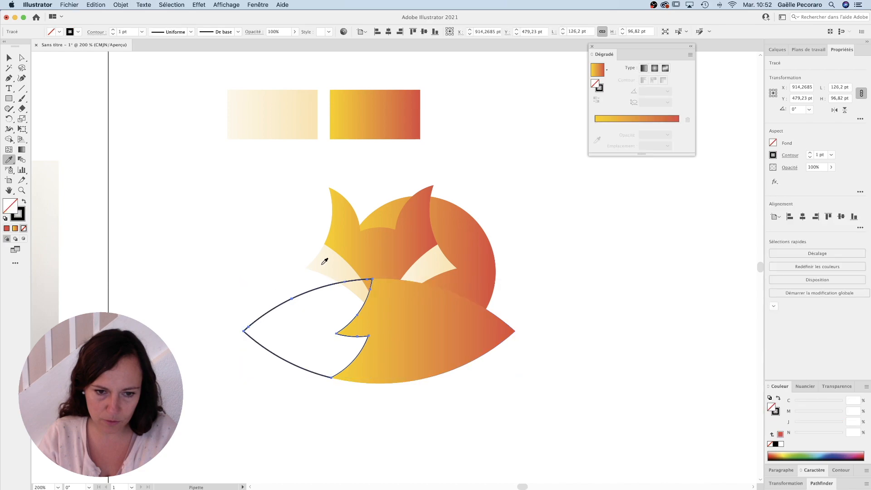
left_click(321, 259)
Step: Select the tip, the body and the back circle together and send them behind the head shapes
left_click(9, 58)
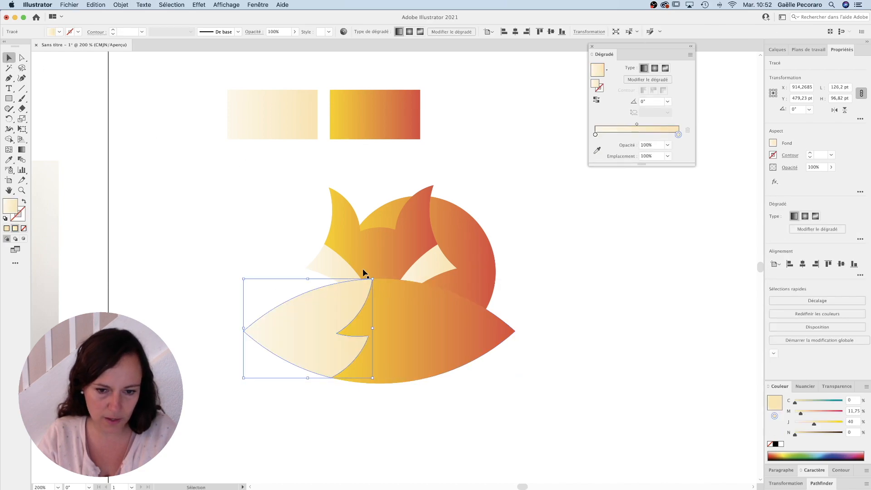
left_click(404, 304, "shift")
left_click(457, 227, "shift")
right_click(457, 228)
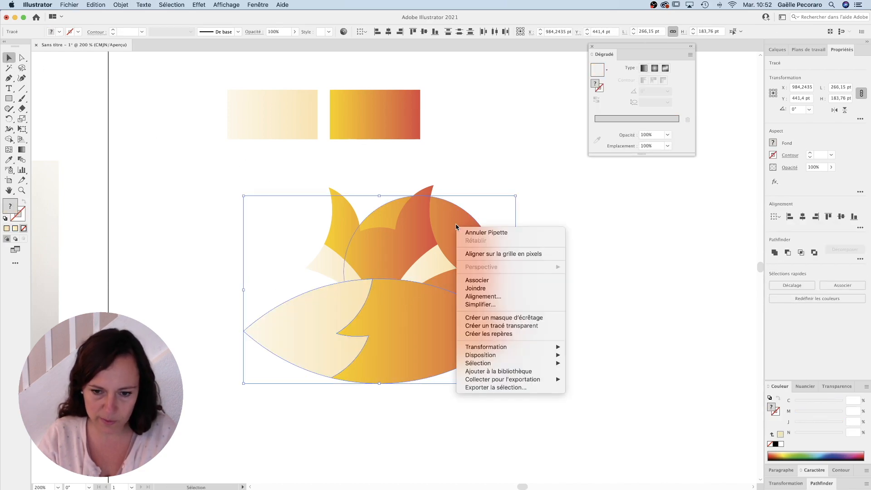
mouse_move(547, 356)
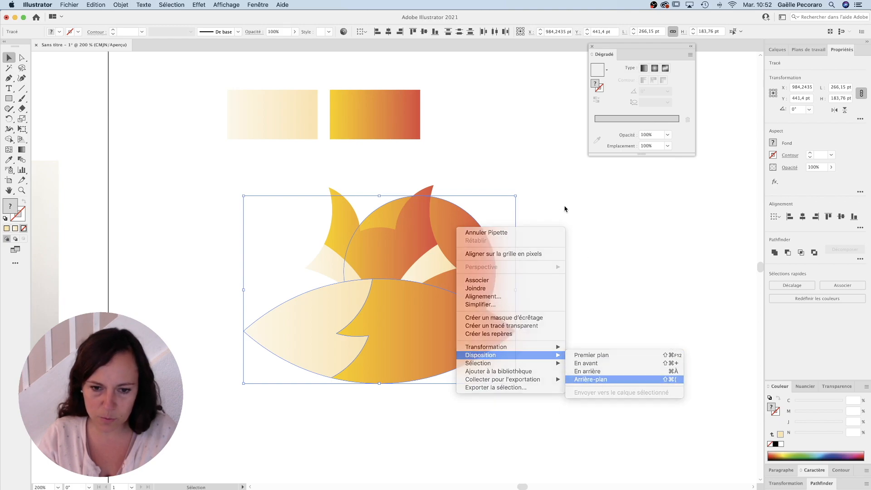
left_click(554, 228)
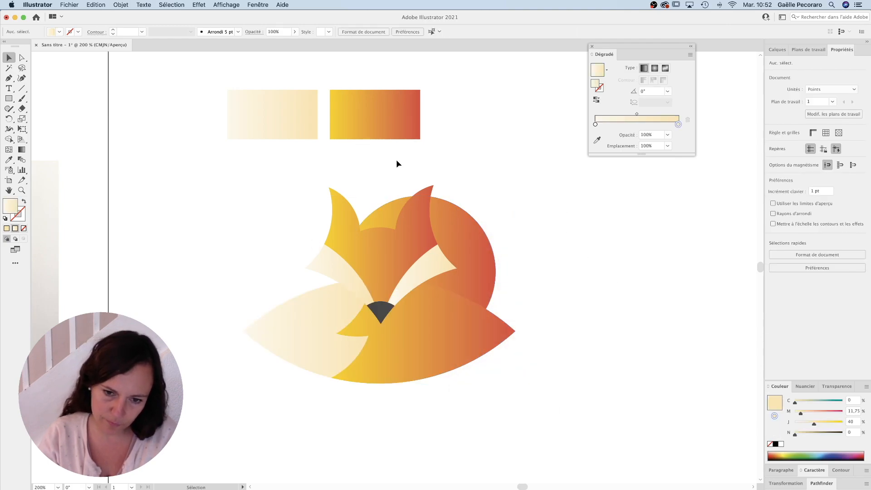
Step: Redirect the body's gradient diagonally at about 49° so it runs from yellow at the lower edge to red at the upper edge
left_click(447, 303)
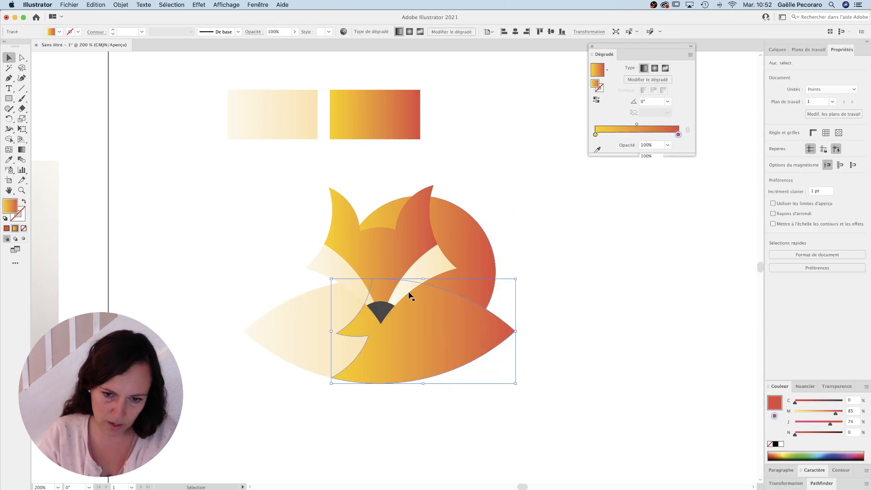
left_click(22, 154)
mouse_move(353, 343)
left_mouse_down()
mouse_move(457, 307)
mouse_move(472, 276)
mouse_move(498, 288)
mouse_move(445, 288)
mouse_move(425, 266)
left_mouse_up()
left_click_drag(396, 294, 428, 322)
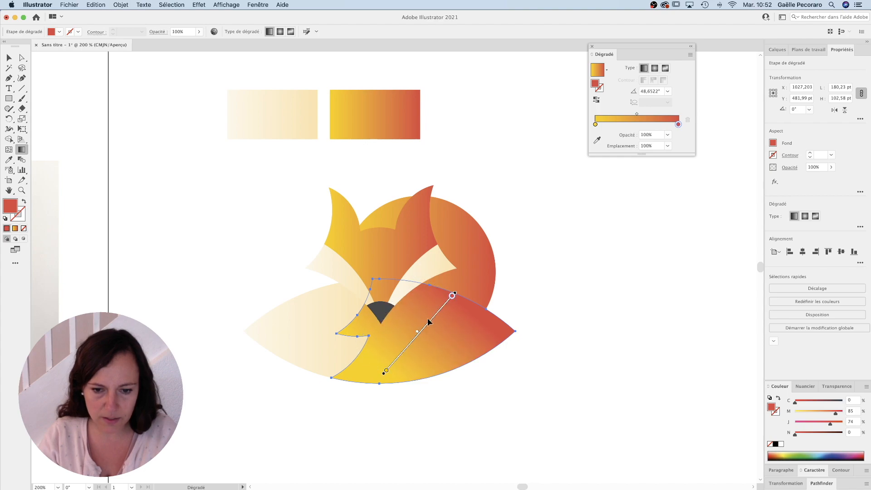
Step: Redirect the back circle's gradient diagonally towards its upper right edge and the head's gradient vertically from the nose to above the ears
left_click(454, 249)
left_click_drag(413, 278, 485, 227)
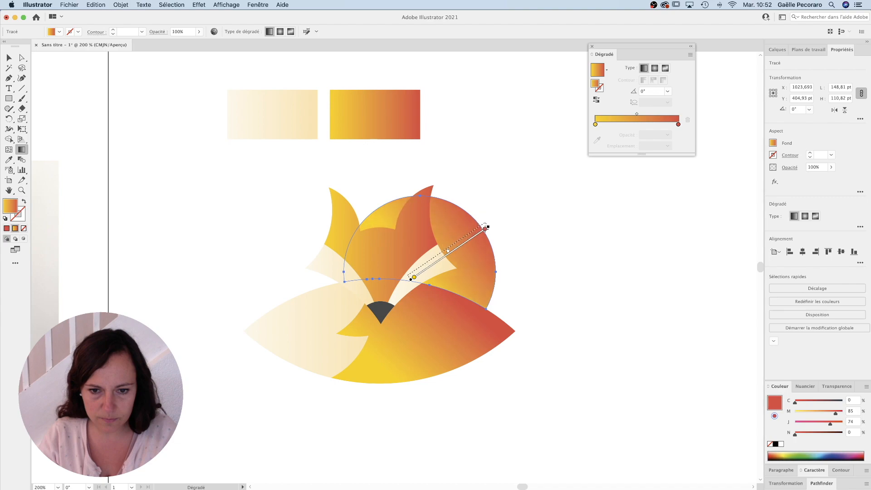
left_click(391, 251)
left_click_drag(379, 302, 379, 175)
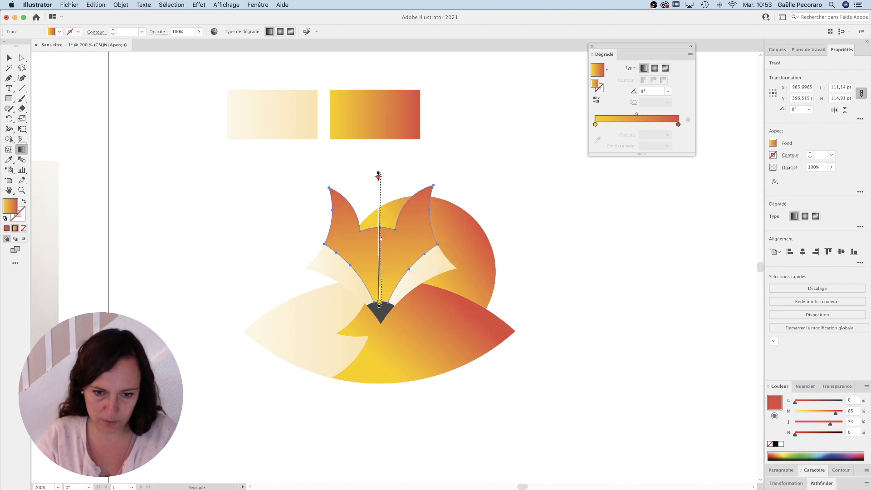
Step: Redirect the tail tip's cream gradient gently upward from its point and the left cheek's cream gradient downward across its width
left_click(320, 327)
mouse_move(247, 319)
left_mouse_down()
mouse_move(368, 280)
mouse_move(361, 300)
mouse_move(366, 293)
left_mouse_up()
left_click(347, 283)
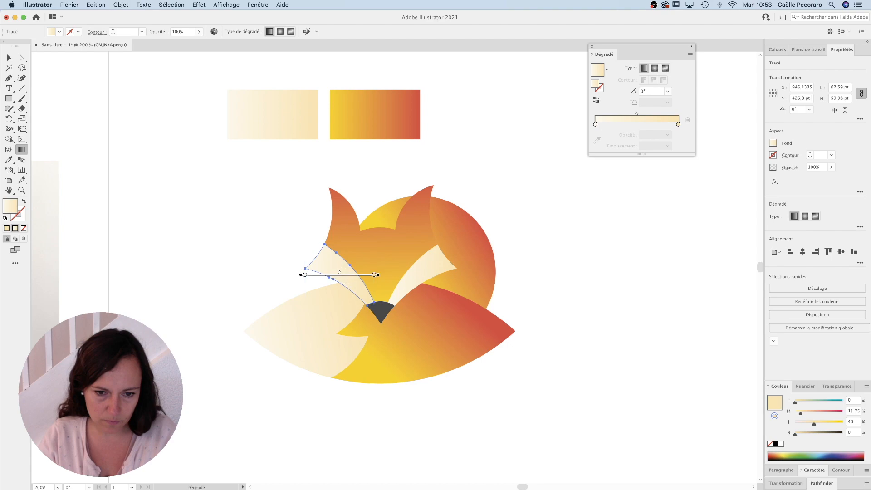
left_click_drag(347, 258, 336, 282)
Step: Redirect the right cheek's cream gradient at about -179° so it runs from the outer corner towards the nose
left_click(427, 266)
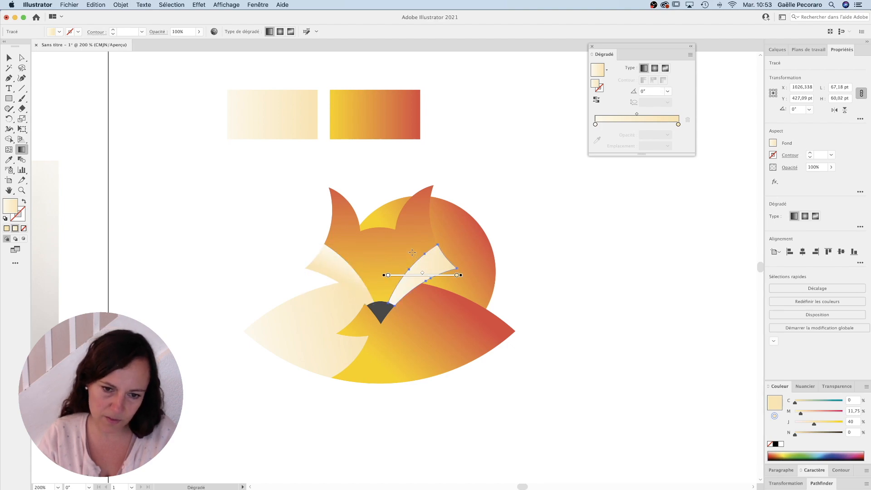
left_click_drag(411, 250, 425, 287)
mouse_move(467, 257)
left_mouse_down()
mouse_move(427, 267)
mouse_move(408, 261)
left_mouse_up()
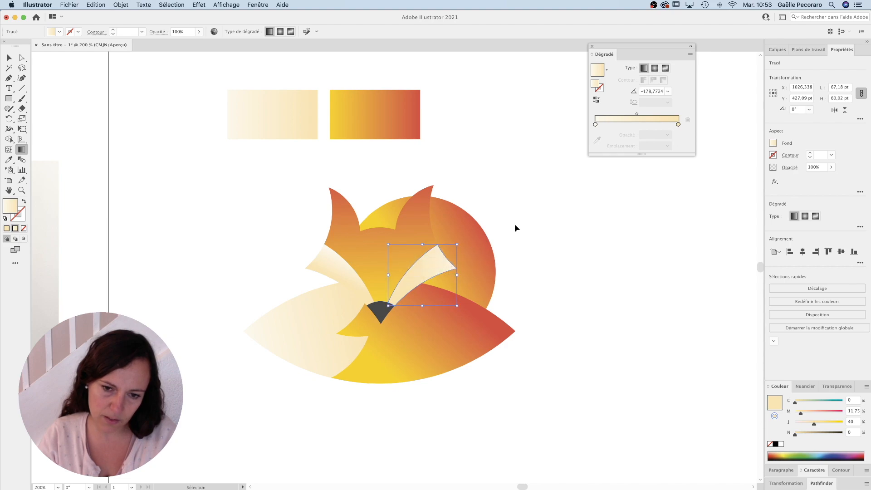
left_click(537, 216)
Step: Redirect the left cheek's gradient at about 49° and the back circle's from yellow at its lower right edge to red behind the ears
left_click(343, 272)
mouse_move(345, 290)
left_mouse_down()
mouse_move(352, 267)
mouse_move(356, 278)
left_mouse_up()
left_click(278, 266)
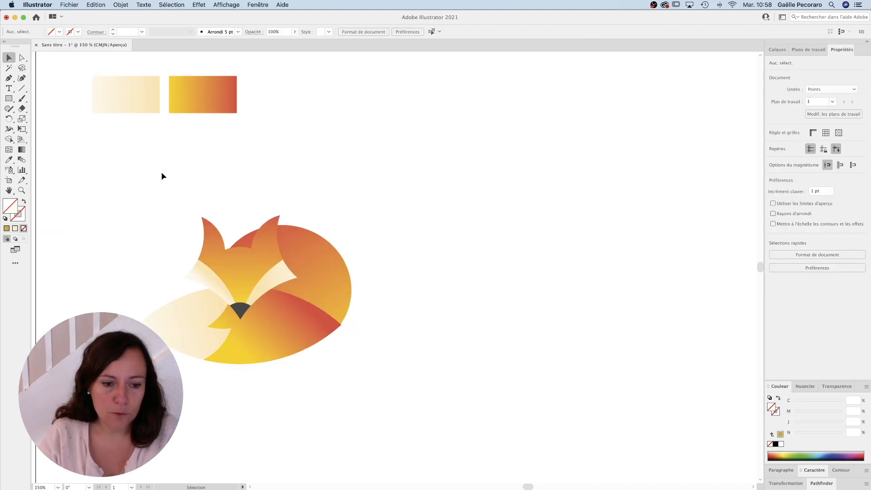
left_click_drag(163, 176, 360, 277)
left_click(499, 274)
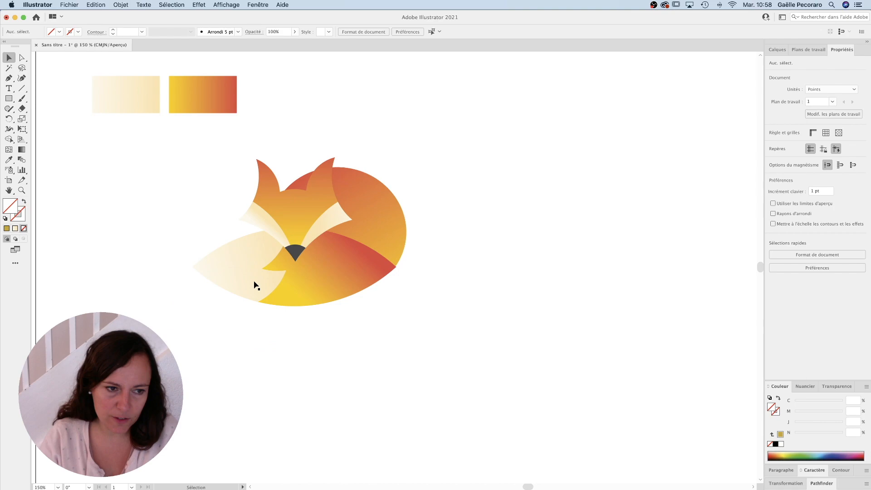
Step: Add the text LEFOX to the right of the fox
left_click(9, 88)
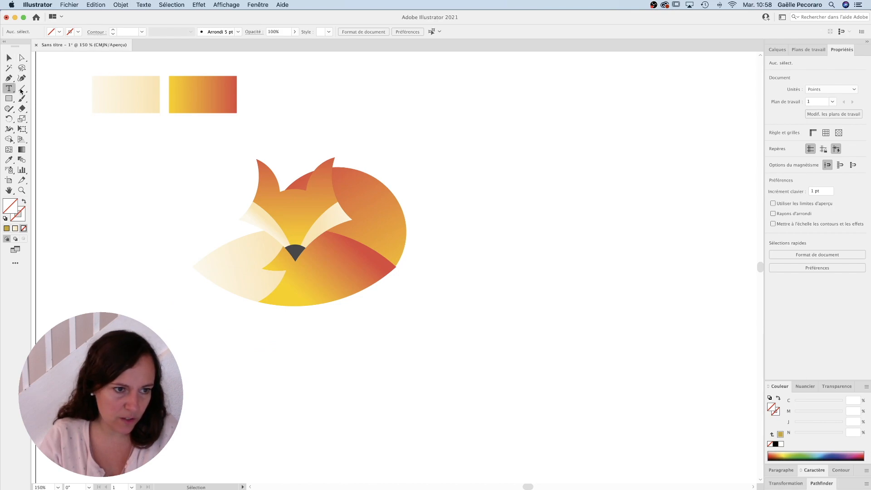
left_click(431, 199)
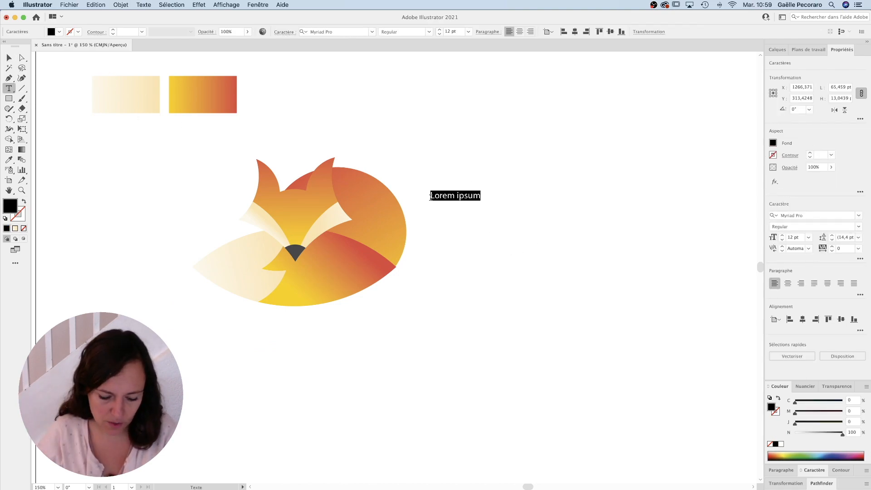
type("LEFOX")
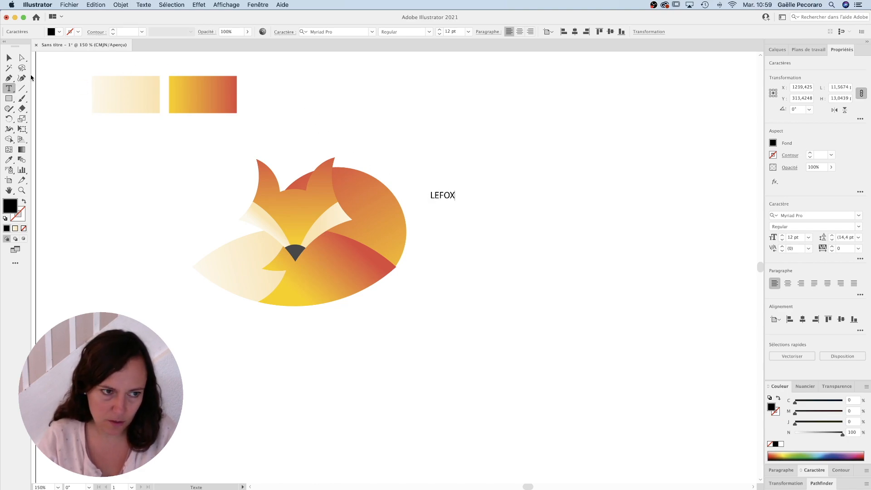
Step: Enlarge LEFOX to about 87.66 pt, set it in Berthold Akzidenz Grotesk Super and position it beside the fox
left_click(9, 58)
left_click(449, 197)
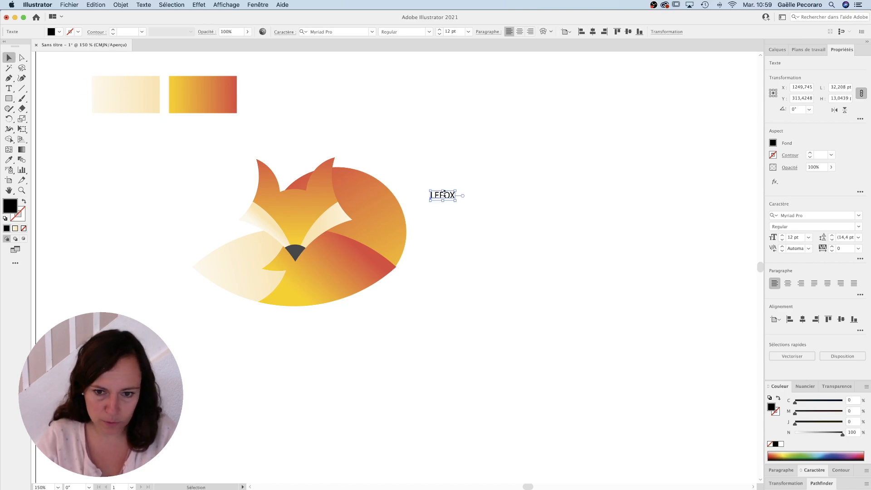
left_click_drag(456, 201, 629, 272)
left_click(333, 32)
left_click(455, 135)
left_click_drag(686, 271, 662, 263)
Step: Recolour the letters LE with the cream sampled from the cream gradient rectangle
left_click(9, 88)
left_click_drag(508, 241, 422, 241)
left_click(9, 160)
left_click(171, 111)
left_click(157, 107)
left_click(9, 88)
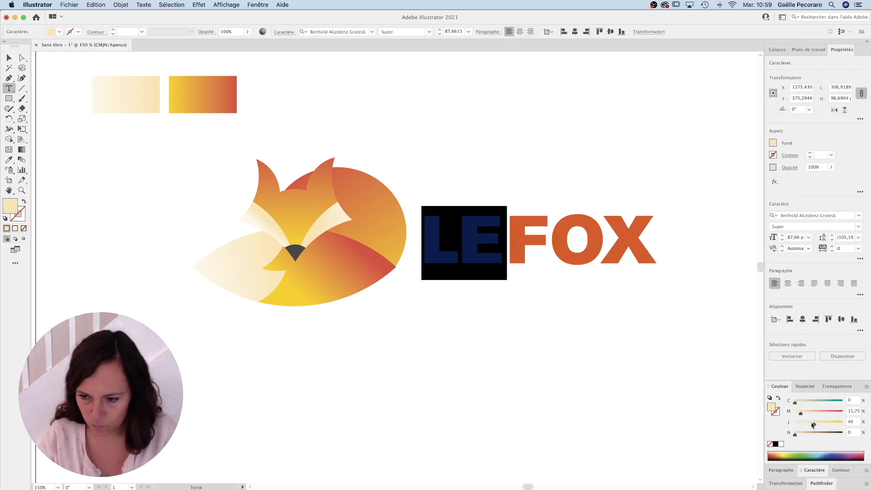
Step: Deepen the fill of the letters LE to about 21% magenta and 72% yellow
left_click_drag(813, 424, 829, 424)
left_click(507, 240)
left_click(7, 61)
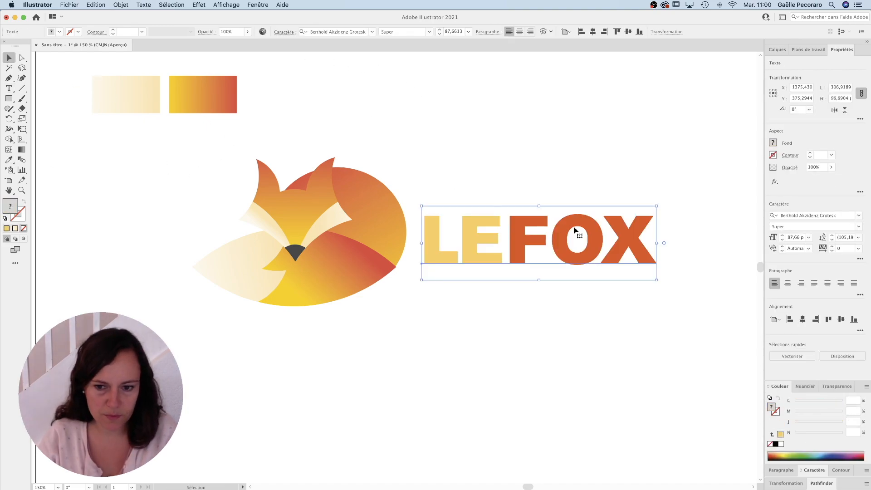
left_click(482, 152)
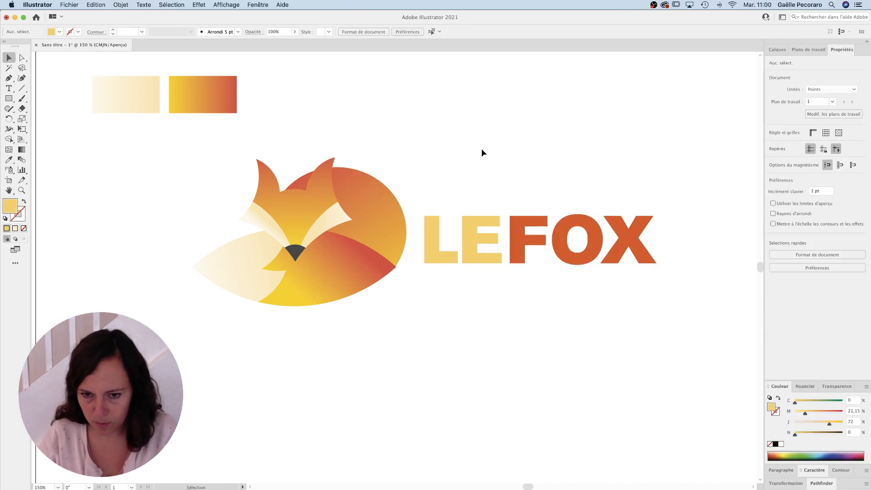
Step: Add the red tagline VÊTEMENTS below LEFOX in Berthold Akzidenz Grotesk Bold, about 17.46 pt with 500 tracking
left_click(489, 242)
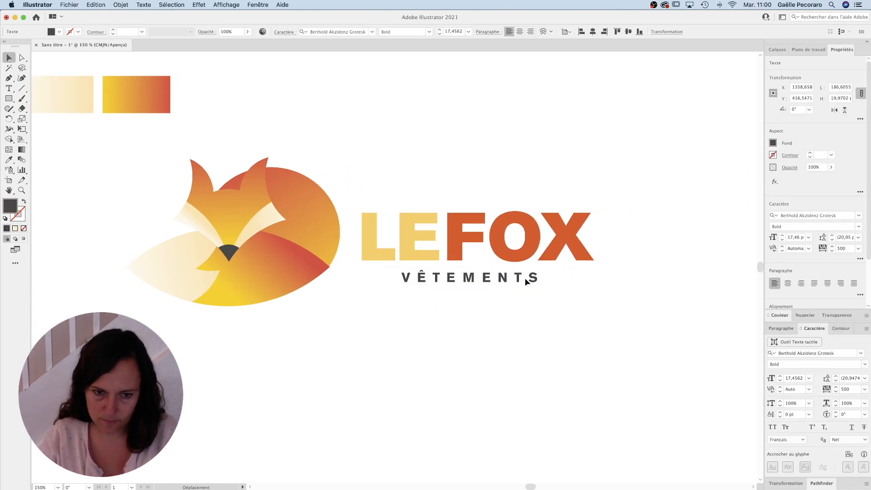
left_click(525, 280)
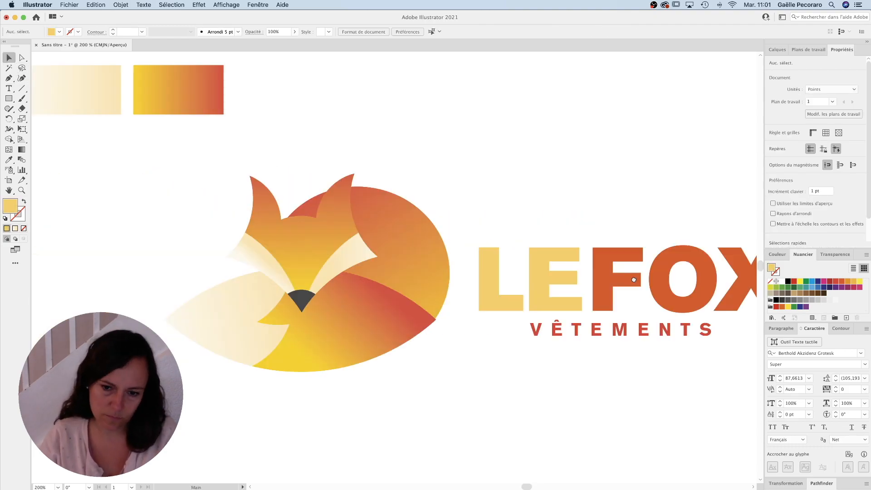
key("super+minus")
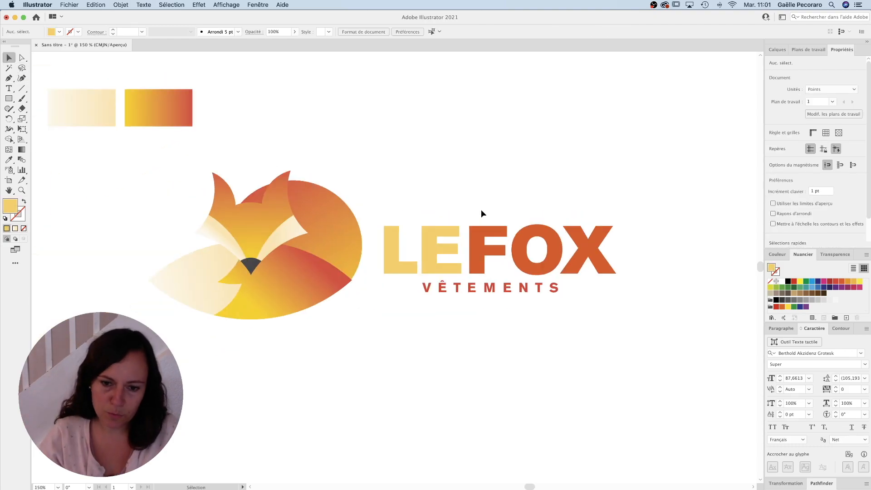
Step: Shift the VÊTEMENTS tagline slightly down and fill it with dark grey
left_click(479, 275)
left_click(537, 286)
left_click_drag(521, 290, 523, 294)
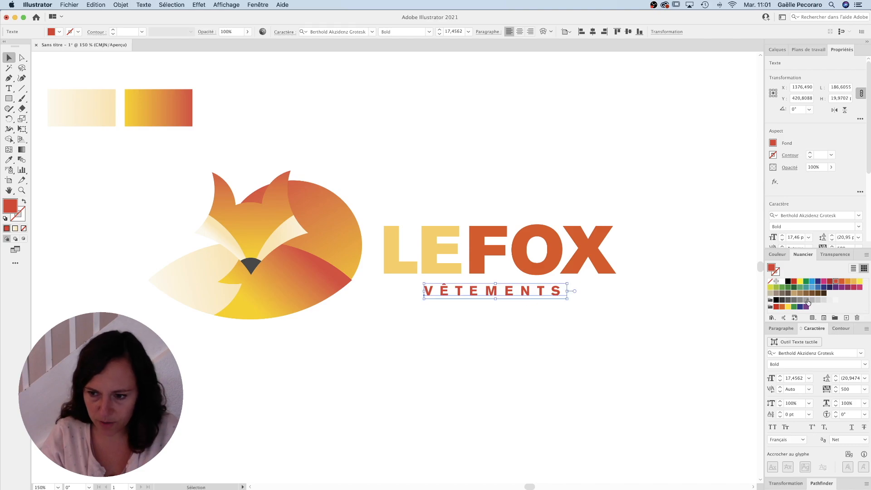
left_click(783, 300)
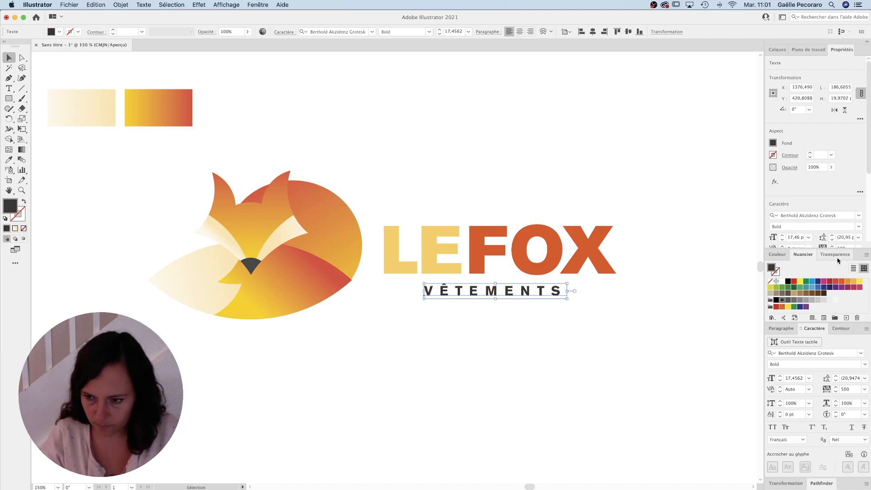
left_click(579, 294)
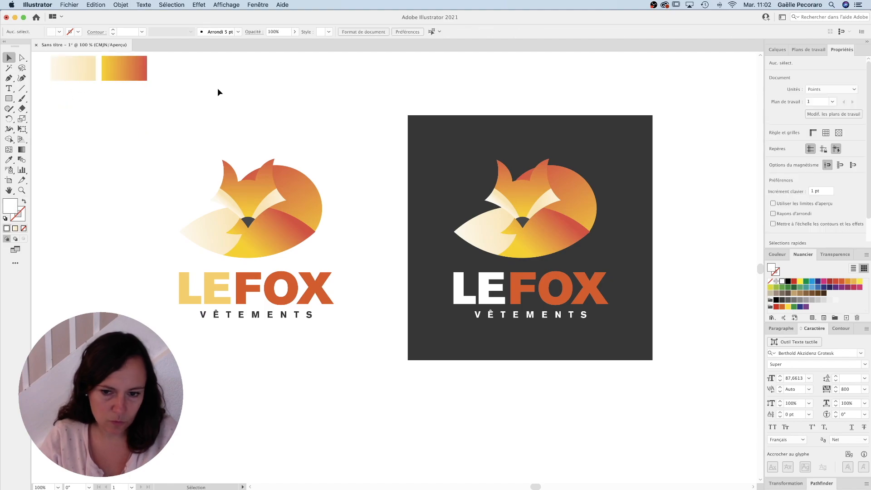
Step: Recolour the letters LE and the VÊTEMENTS tagline white in the logo copy on the dark grey square
left_click_drag(217, 88, 249, 97)
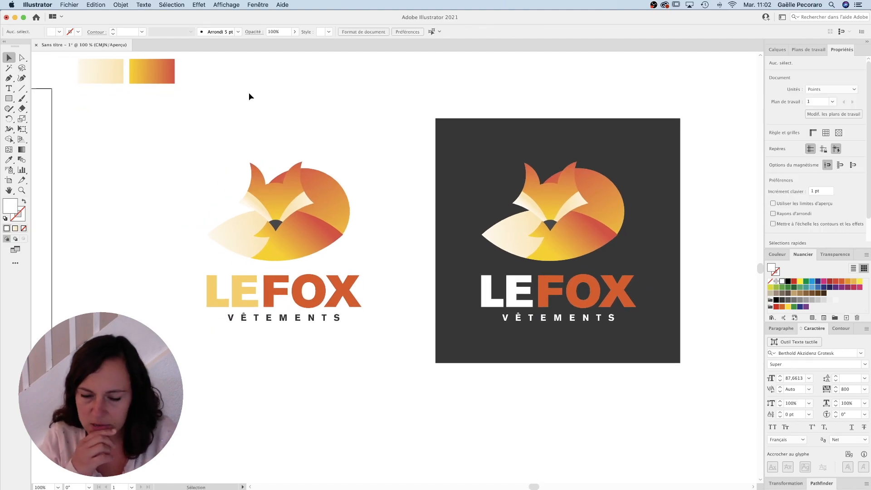
left_click(464, 246, "super")
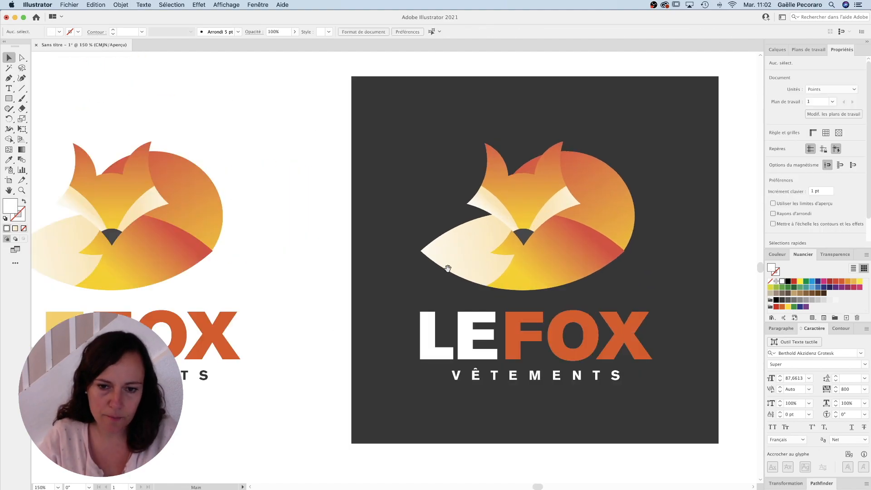
left_click_drag(447, 268, 543, 266)
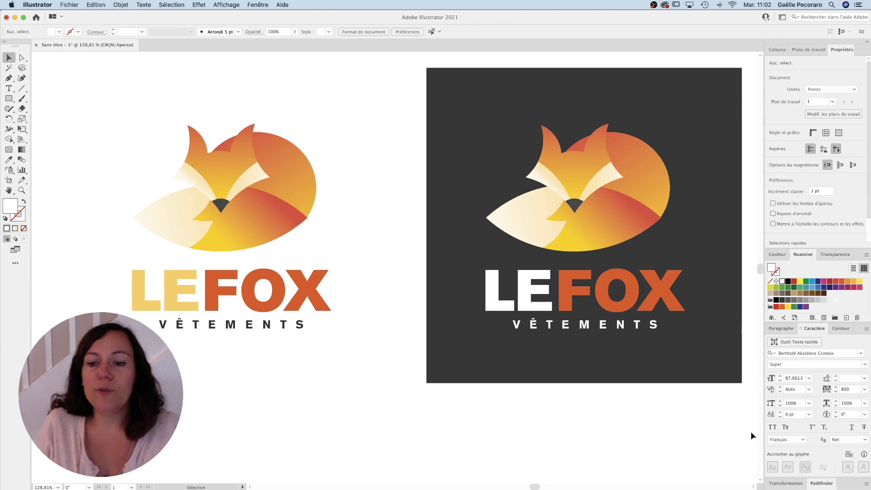